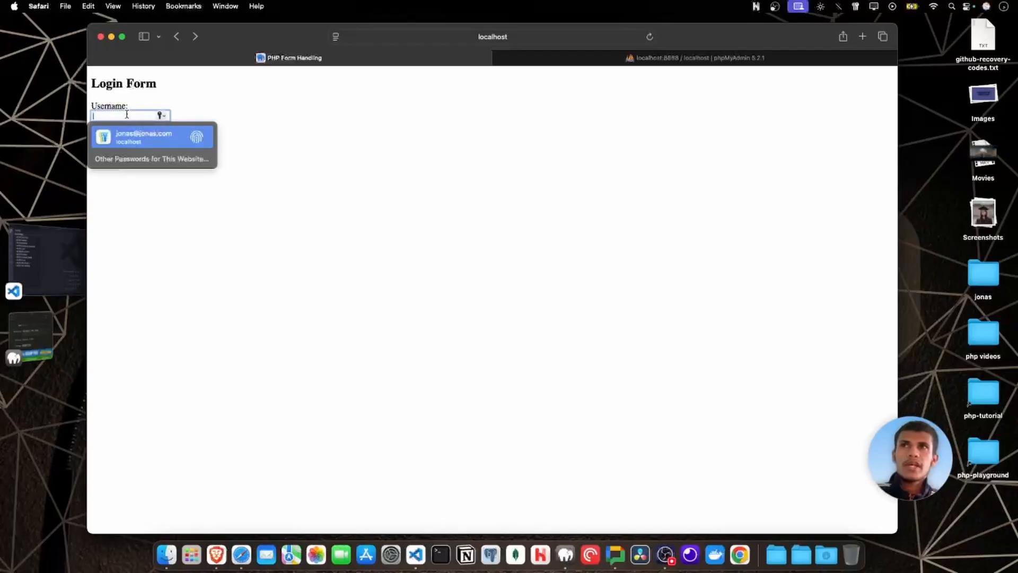
Inspect the username and password fields of the login form without entering anything.
{"action": "left_click", "coordinate": [224, 119]}
{"action": "left_click", "coordinate": [162, 150]}
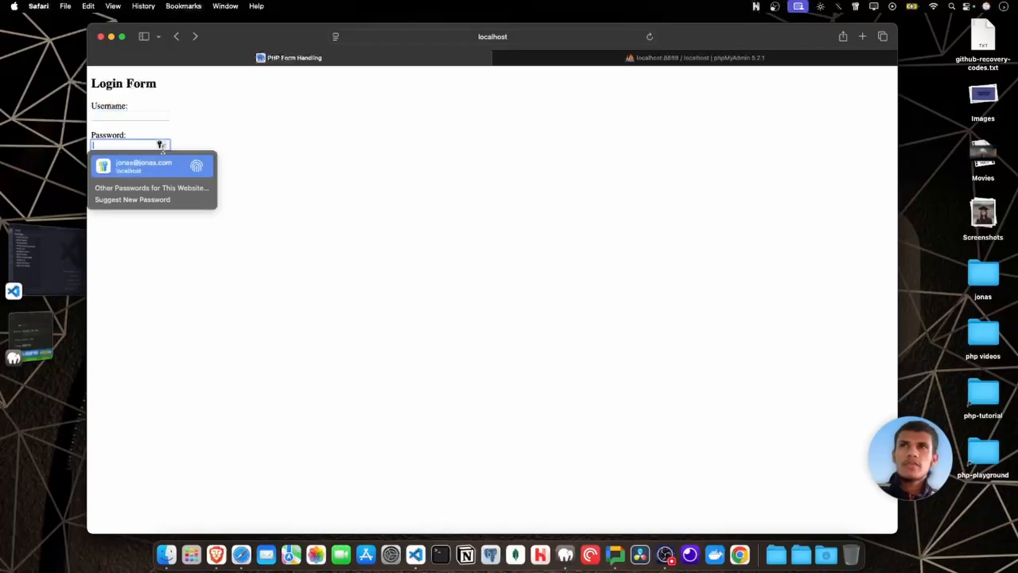
{"action": "left_click", "coordinate": [241, 151]}
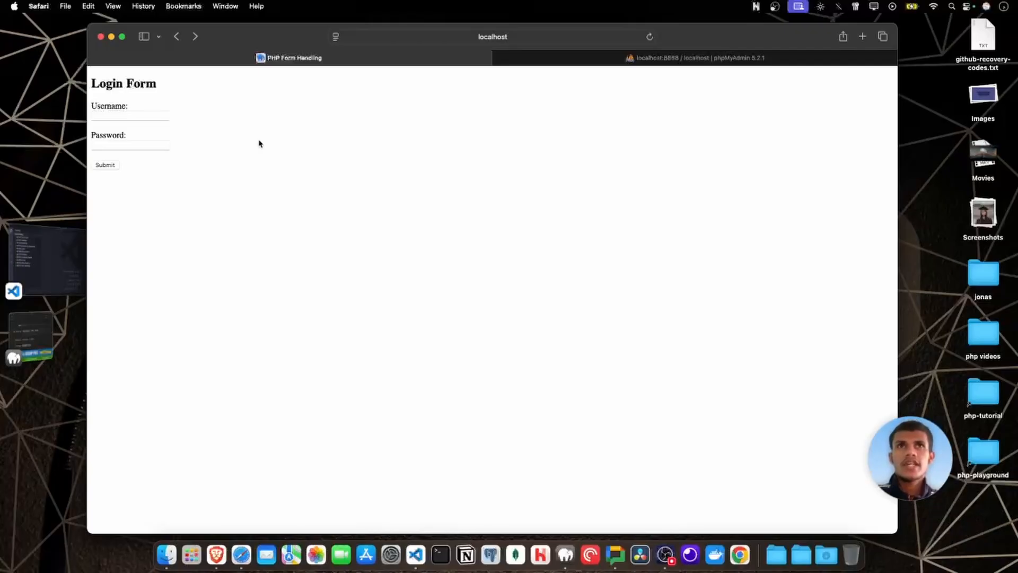
Open a blank Google Sheets spreadsheet in a new browser tab.
{"action": "left_click", "coordinate": [862, 36]}
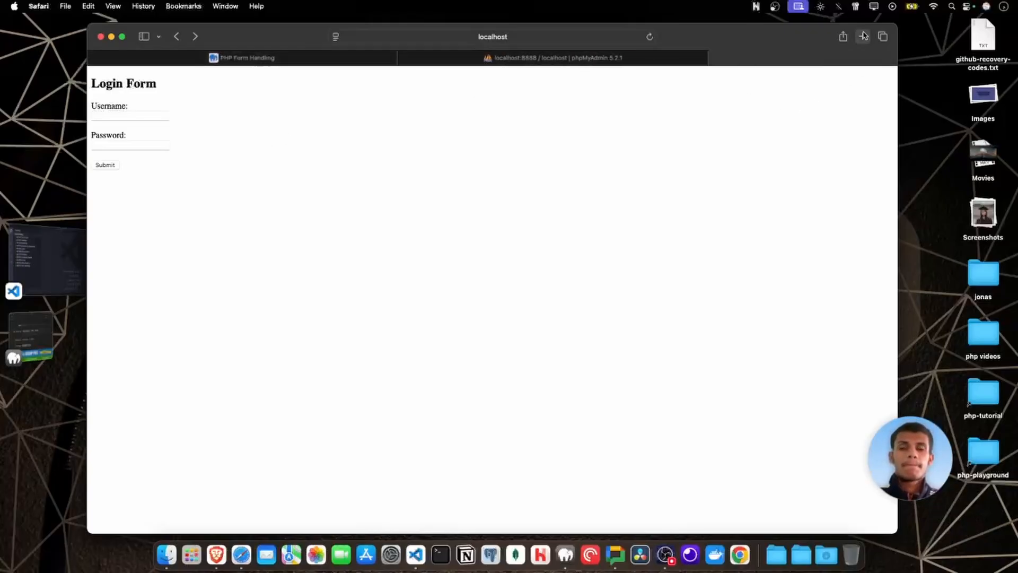
{"action": "type", "text": "excalidraw.com"}
{"action": "key", "text": "Return"}
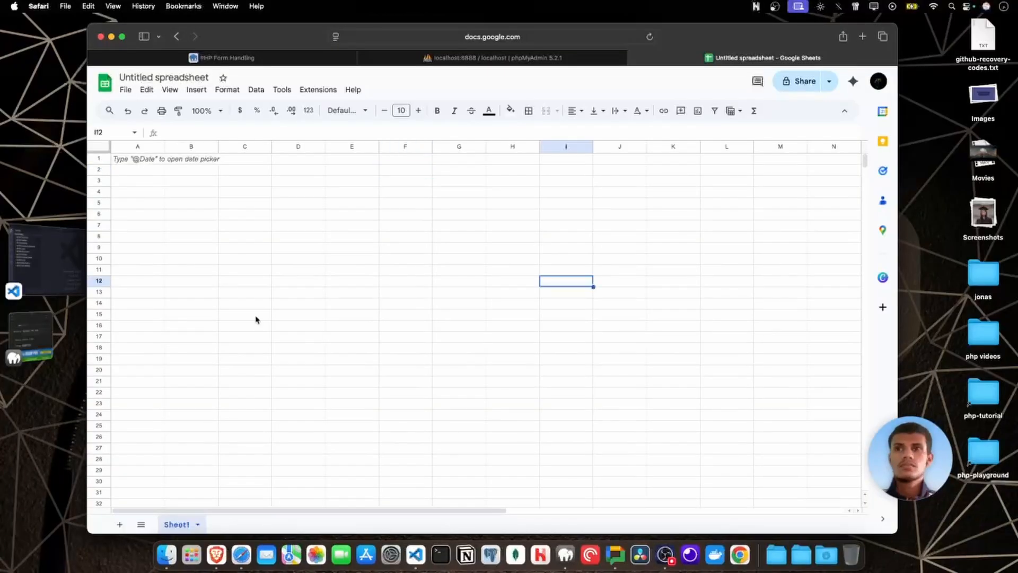
{"action": "left_click_drag", "start_coordinate": [255, 320], "coordinate": [501, 326]}
{"action": "left_click", "coordinate": [322, 321]}
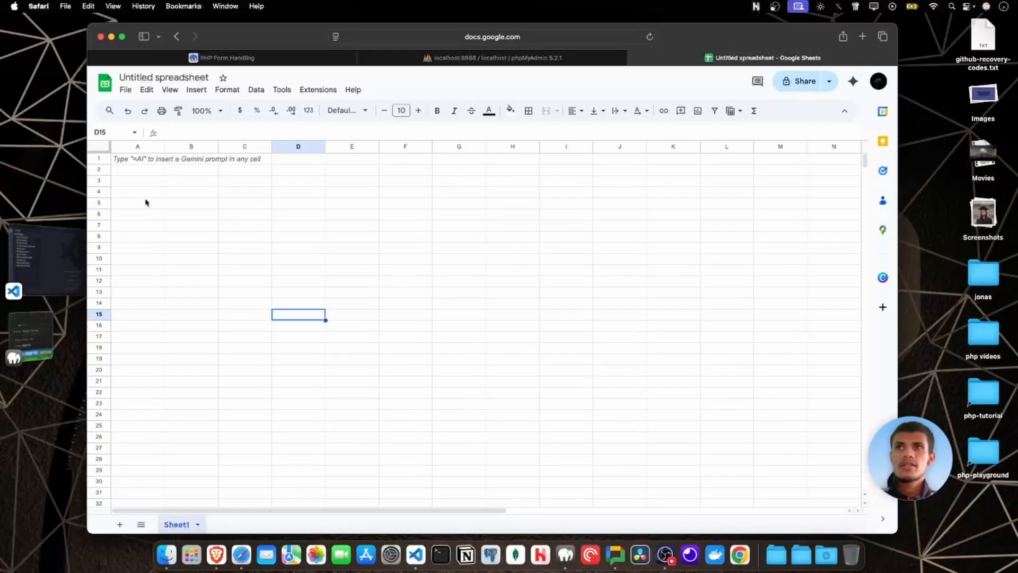
{"action": "left_click", "coordinate": [158, 194]}
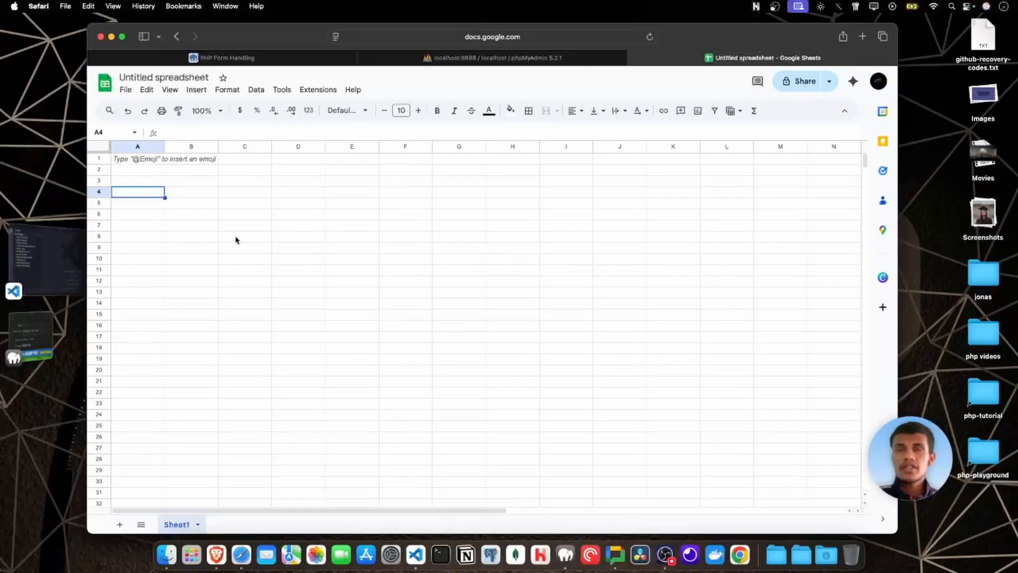
{"action": "left_click", "coordinate": [256, 245]}
{"action": "left_click", "coordinate": [311, 225]}
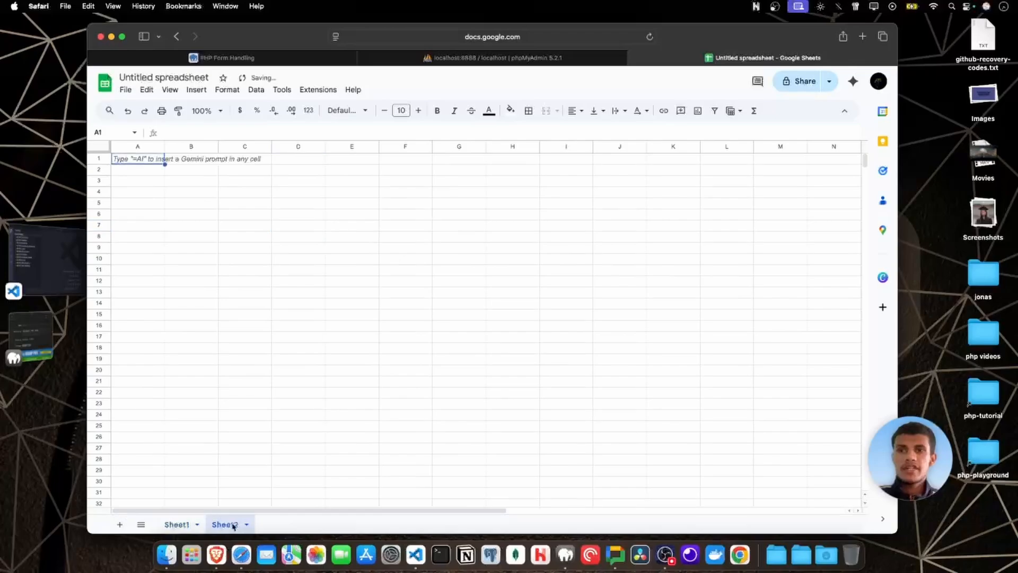
Add a third sheet to the spreadsheet and switch through all three sheets, finishing on Sheet3.
{"action": "left_click", "coordinate": [120, 525]}
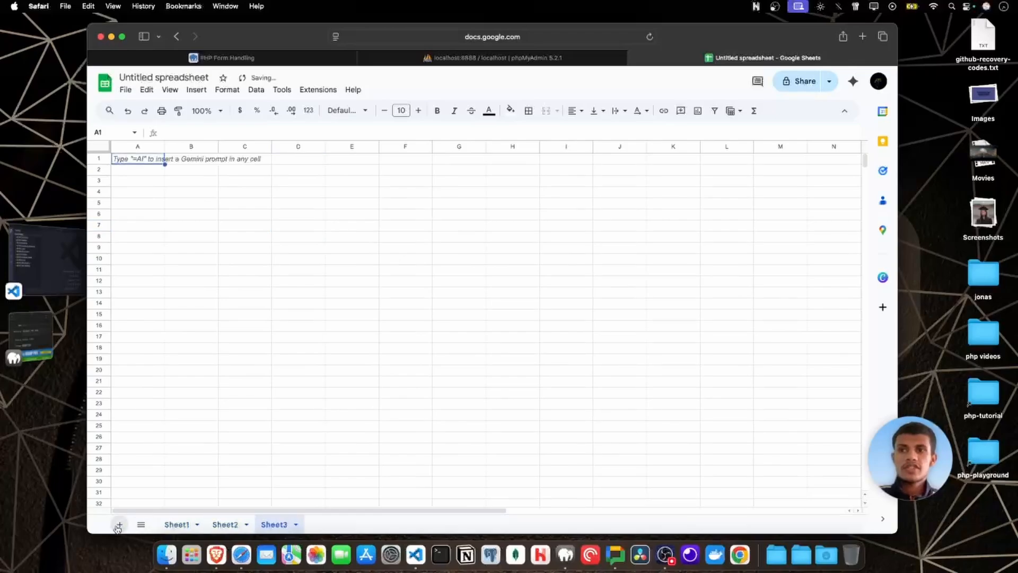
{"action": "left_click", "coordinate": [180, 524]}
{"action": "left_click", "coordinate": [227, 524]}
{"action": "left_click", "coordinate": [262, 525]}
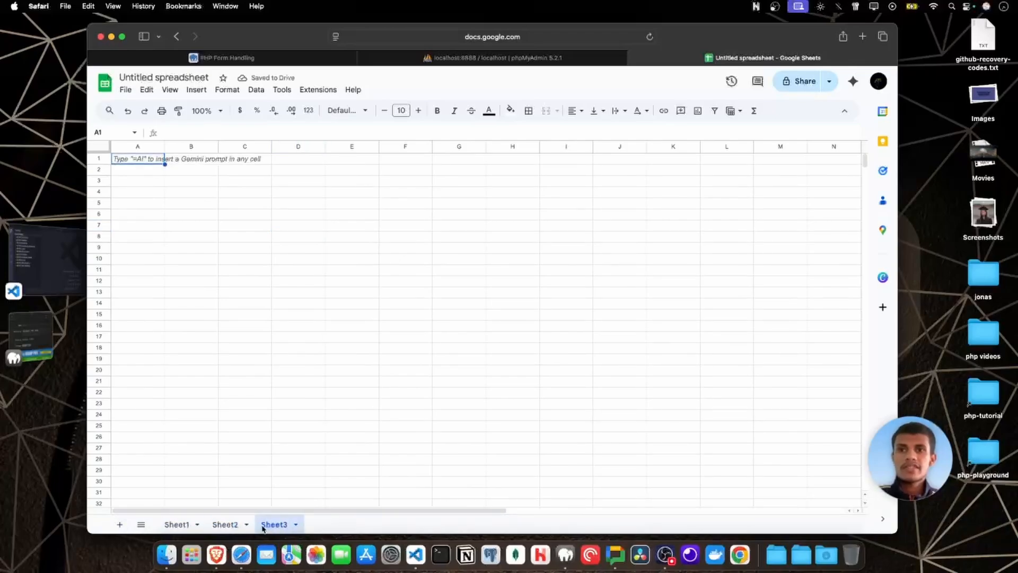
{"action": "left_click", "coordinate": [225, 527]}
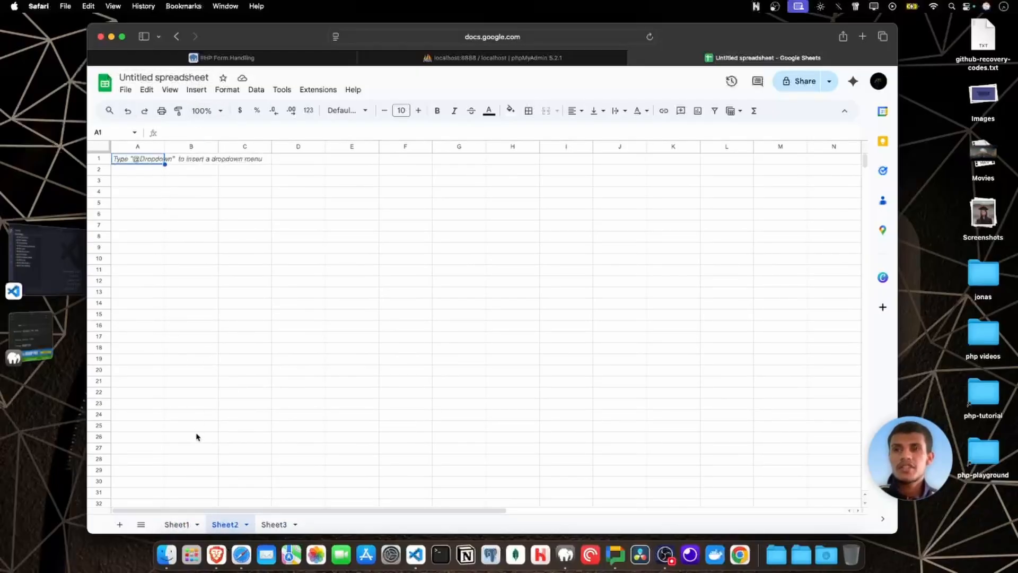
{"action": "left_click", "coordinate": [178, 524]}
{"action": "left_click", "coordinate": [225, 525]}
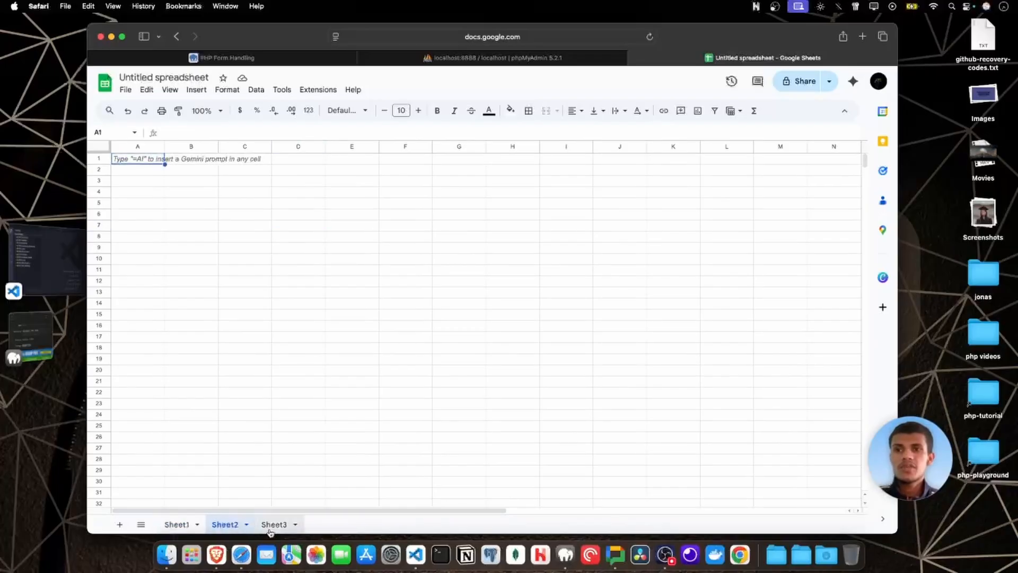
{"action": "left_click", "coordinate": [271, 527]}
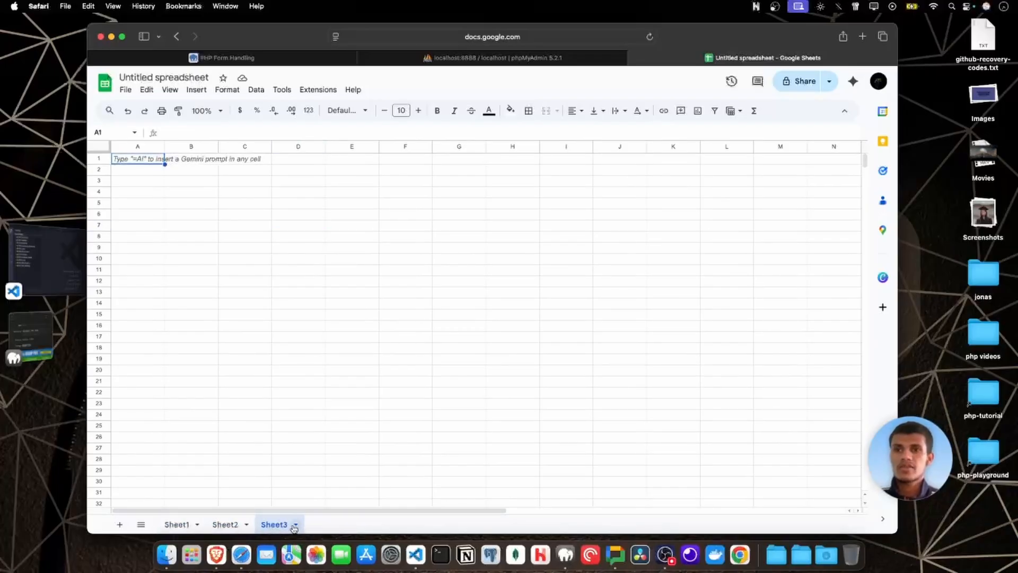
Highlight column A, row 2 and the whole grid of Sheet3 in turn, and clear the selection.
{"action": "left_click", "coordinate": [144, 146]}
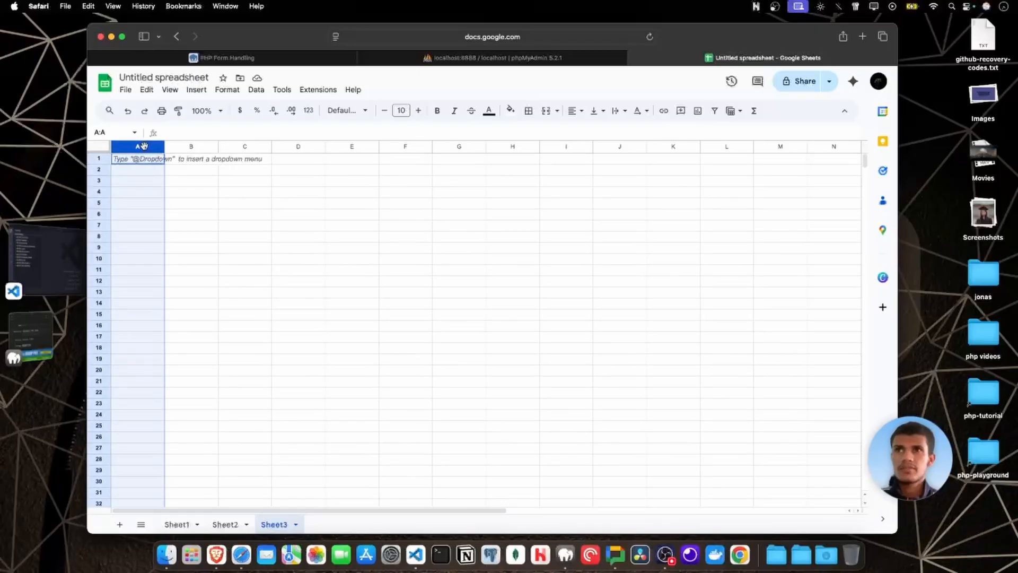
{"action": "left_click", "coordinate": [191, 214]}
{"action": "left_click", "coordinate": [100, 169]}
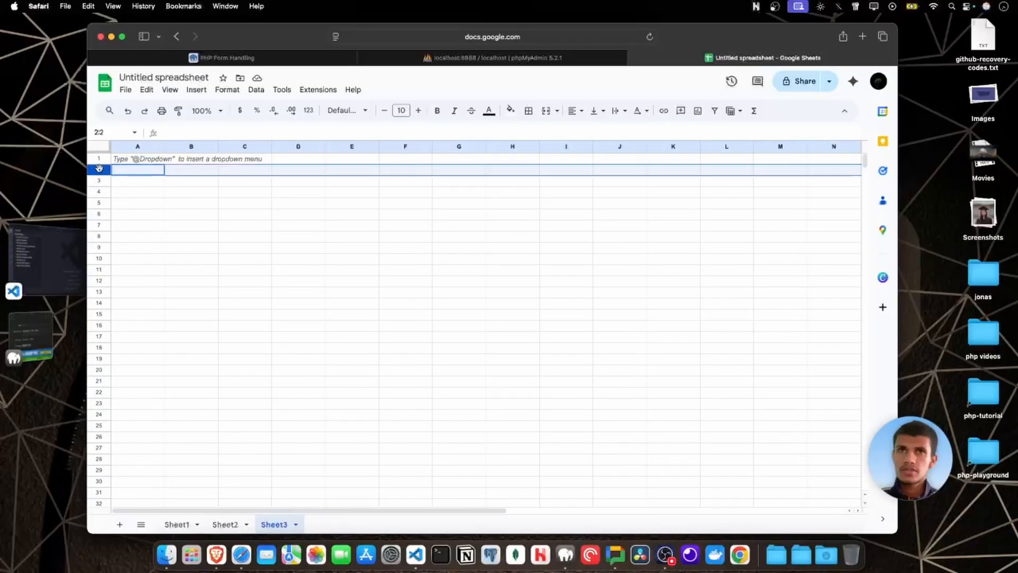
{"action": "left_click", "coordinate": [136, 197]}
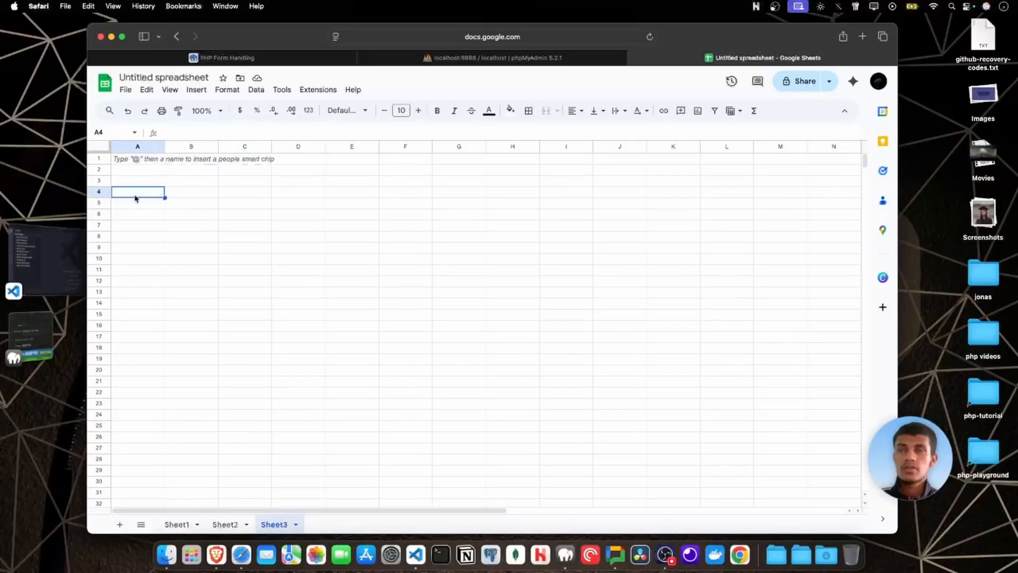
{"action": "left_click", "coordinate": [99, 148]}
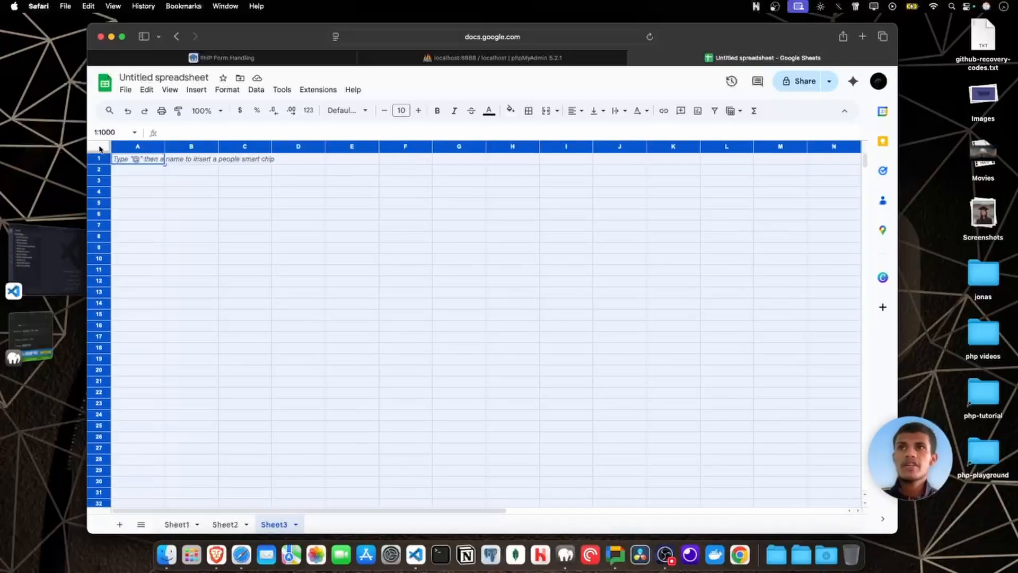
{"action": "left_click", "coordinate": [223, 217]}
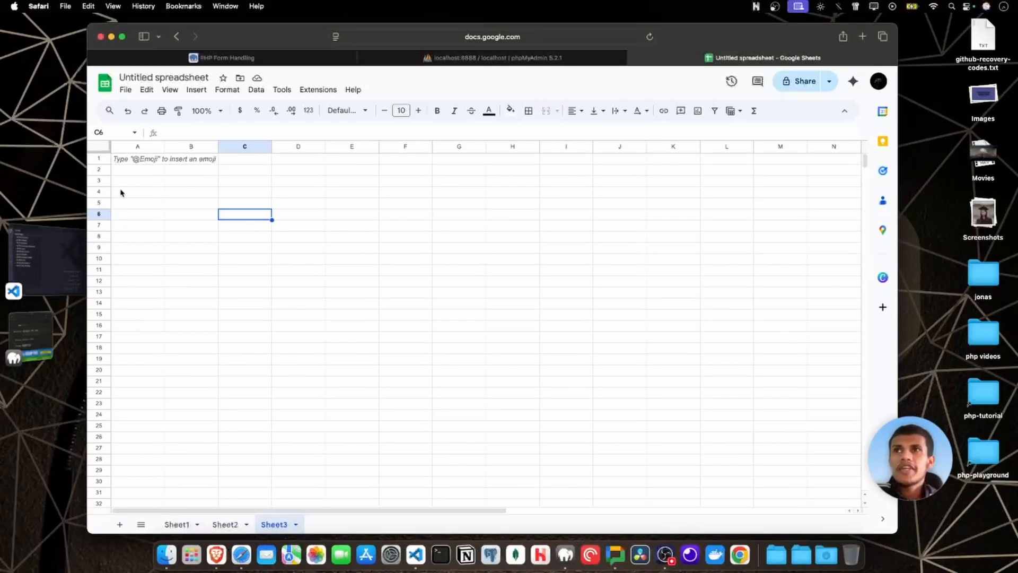
Select row 1, look through the rows of Sheet3, and highlight cells A322 to F322.
{"action": "left_click", "coordinate": [103, 159]}
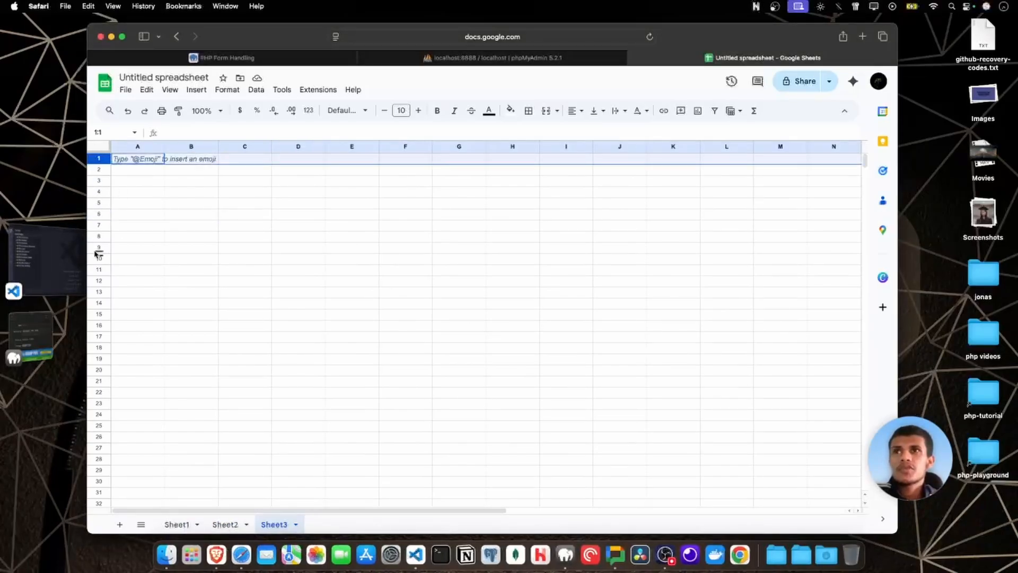
{"action": "scroll", "coordinate": [96, 254], "scroll_direction": "down", "scroll_amount": 20}
{"action": "scroll", "coordinate": [96, 254], "scroll_direction": "down", "scroll_amount": 20}
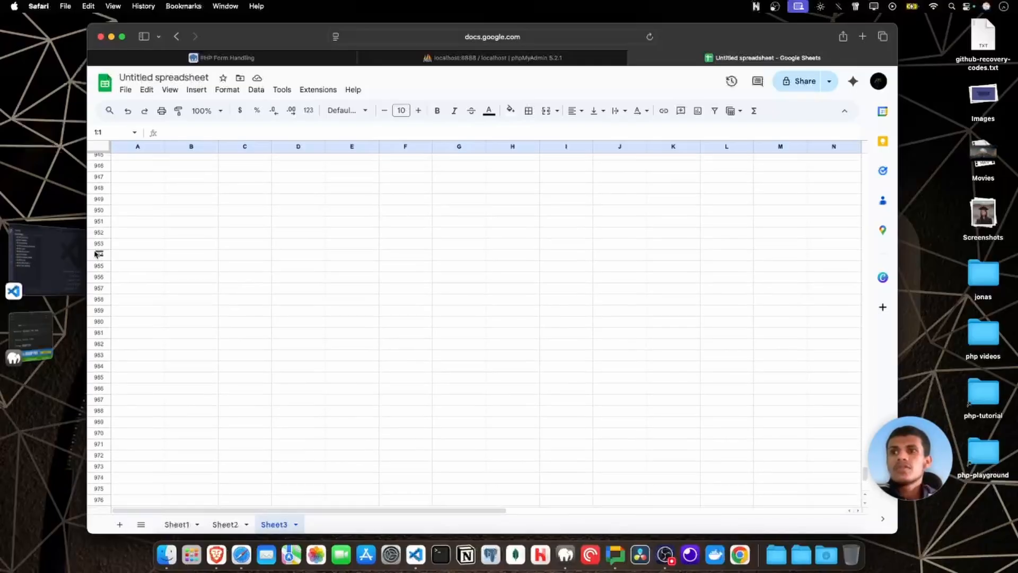
{"action": "scroll", "coordinate": [96, 254], "scroll_direction": "up", "scroll_amount": 15}
{"action": "left_click", "coordinate": [297, 331]}
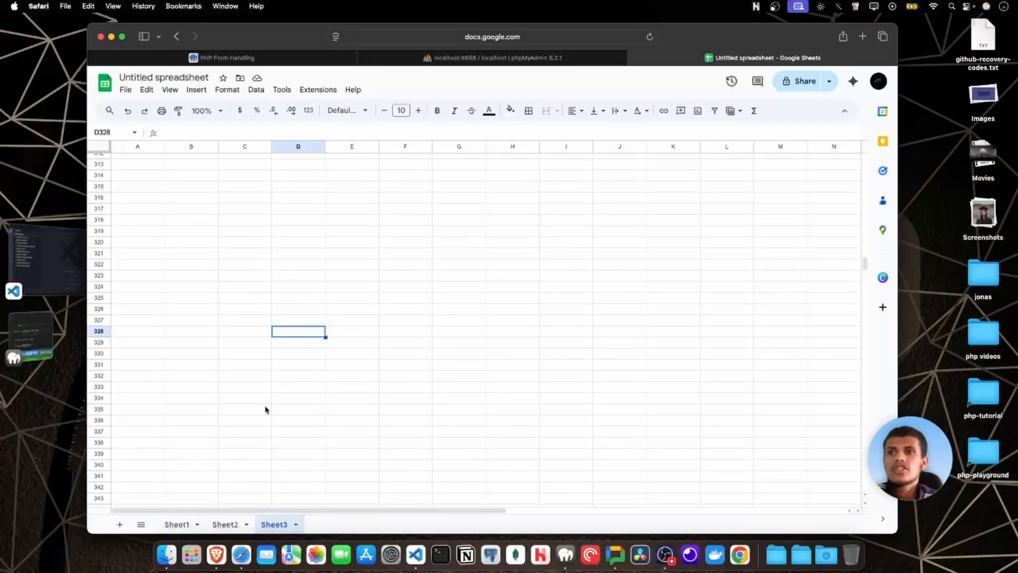
{"action": "left_click_drag", "start_coordinate": [162, 265], "coordinate": [395, 268]}
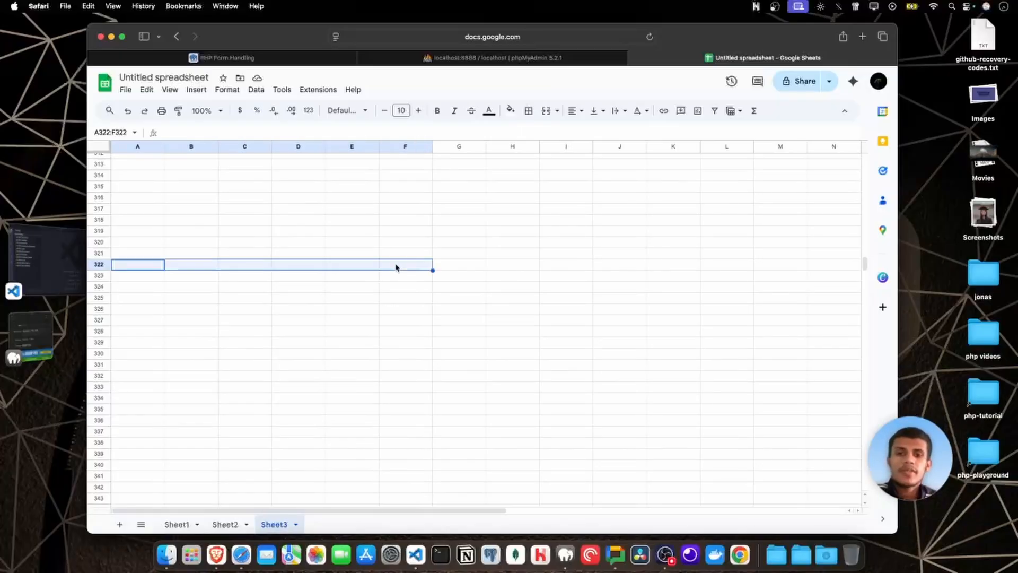
{"action": "left_click", "coordinate": [396, 267]}
{"action": "left_click", "coordinate": [190, 221]}
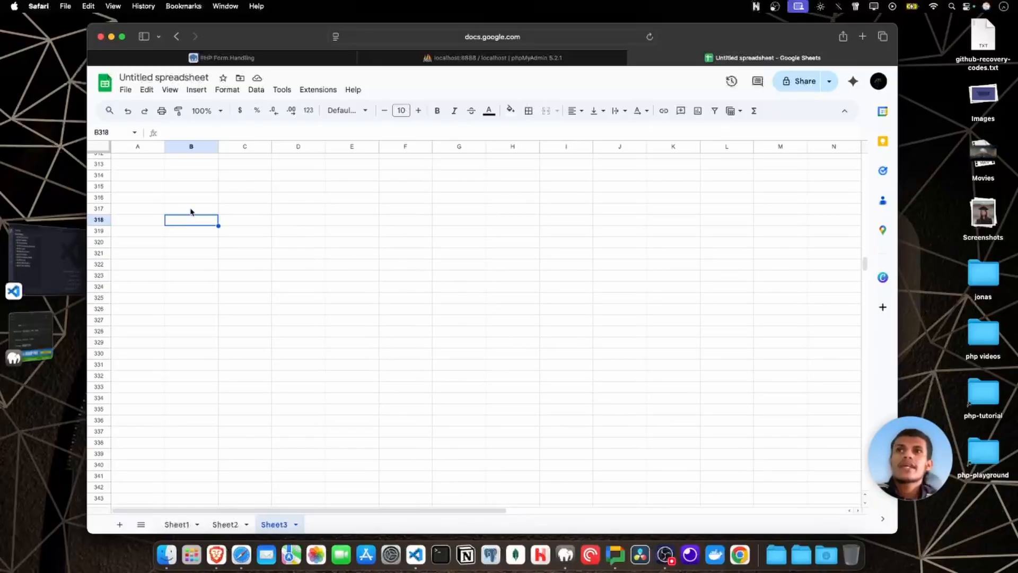
{"action": "left_click", "coordinate": [191, 210]}
{"action": "left_click", "coordinate": [188, 223]}
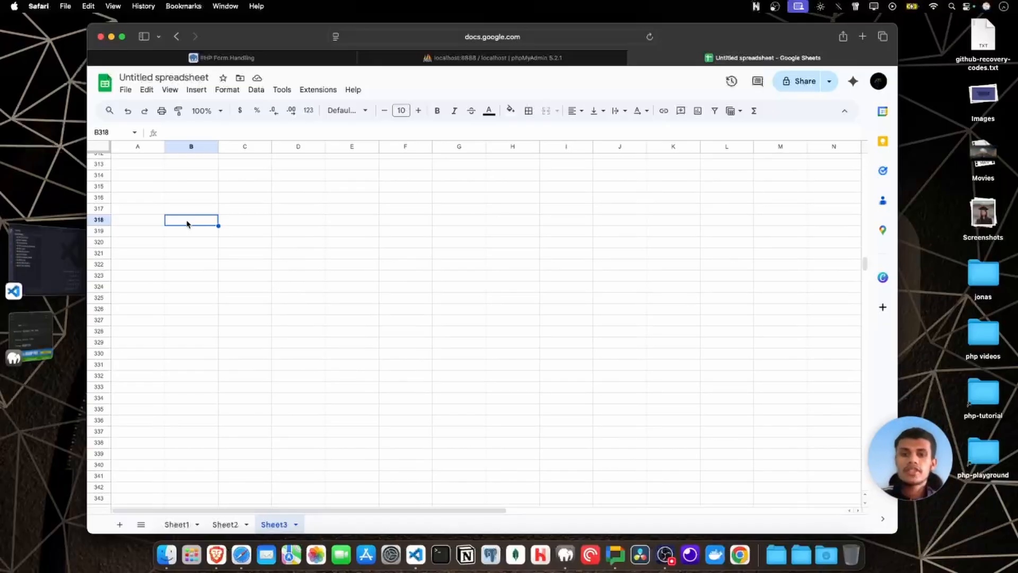
{"action": "left_click", "coordinate": [237, 222]}
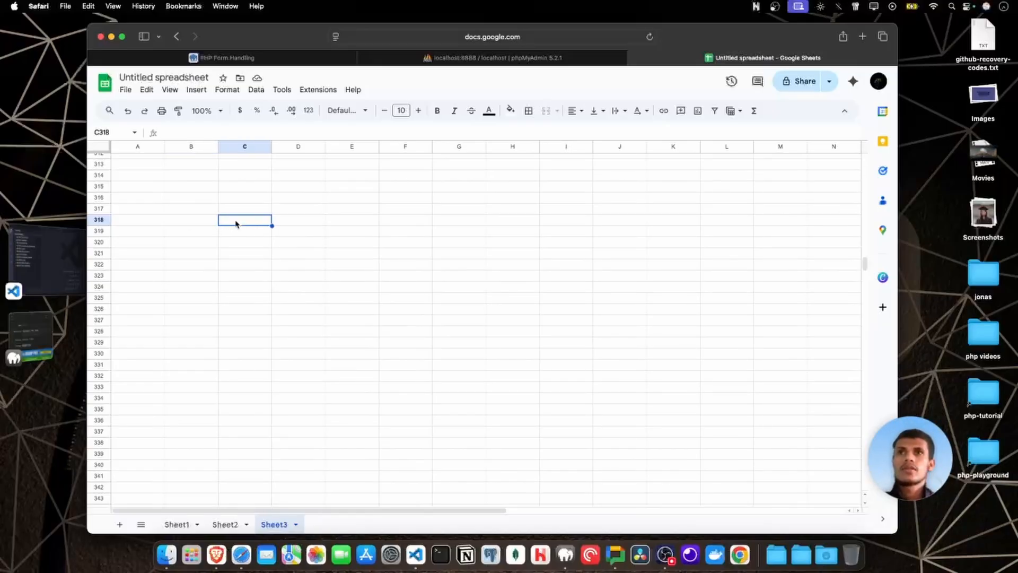
{"action": "left_click", "coordinate": [201, 220]}
{"action": "left_click", "coordinate": [236, 222]}
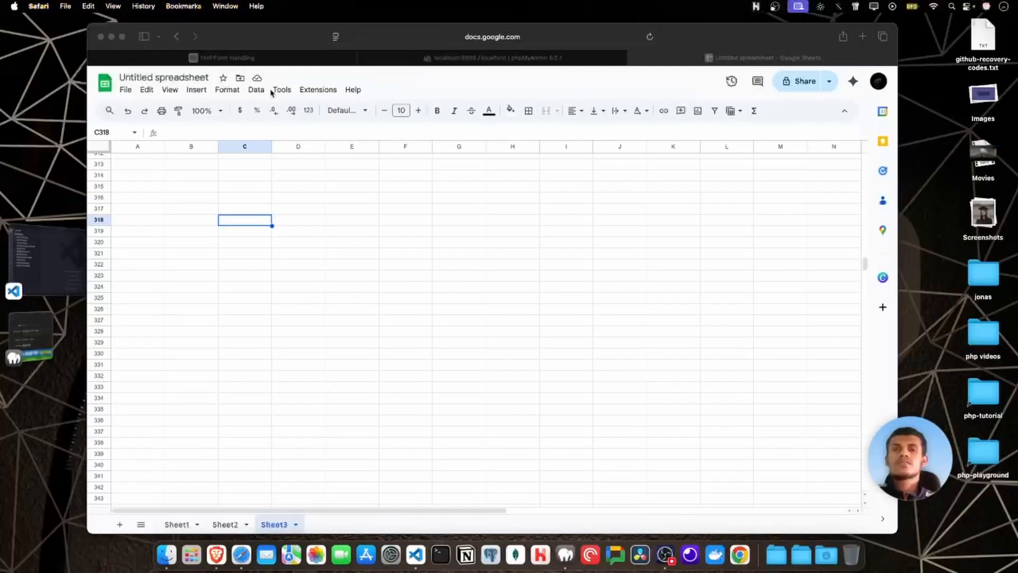
{"action": "left_click", "coordinate": [481, 211]}
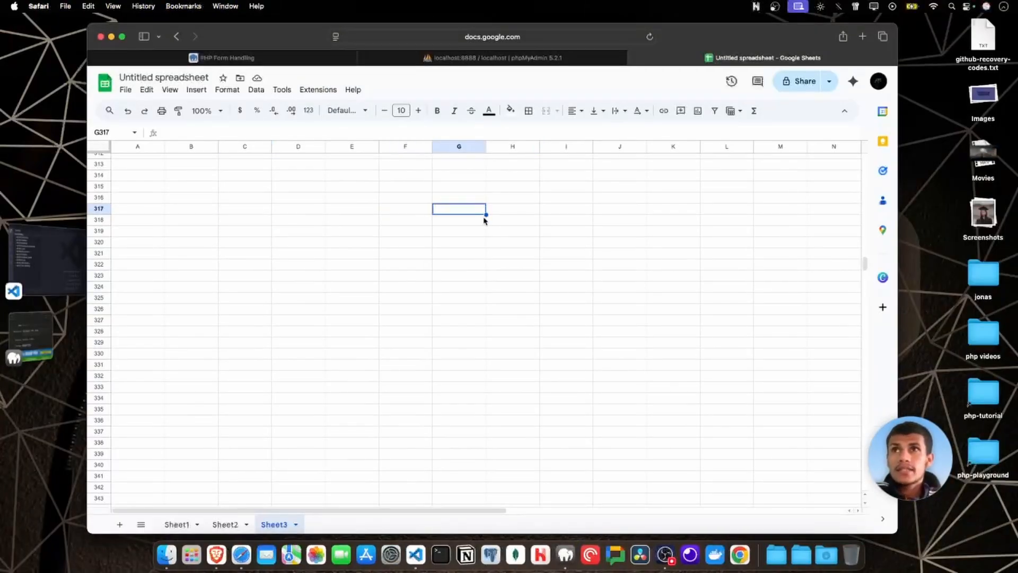
{"action": "left_click", "coordinate": [473, 200]}
{"action": "scroll", "coordinate": [451, 212], "scroll_direction": "up", "scroll_amount": 20}
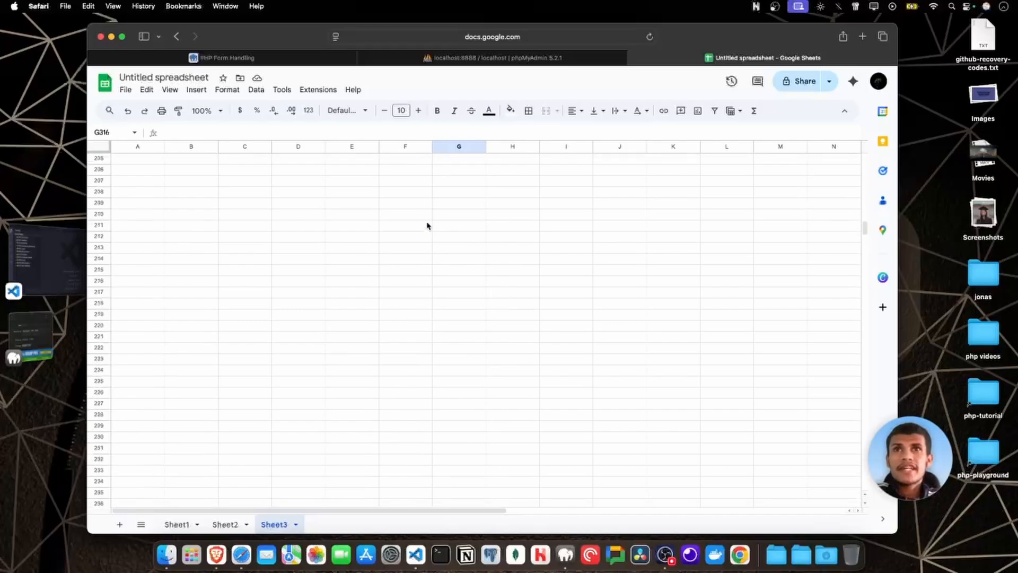
Highlight cells F1 to F27 of Sheet3 to show a single column, and clear the selection.
{"action": "left_click", "coordinate": [427, 217]}
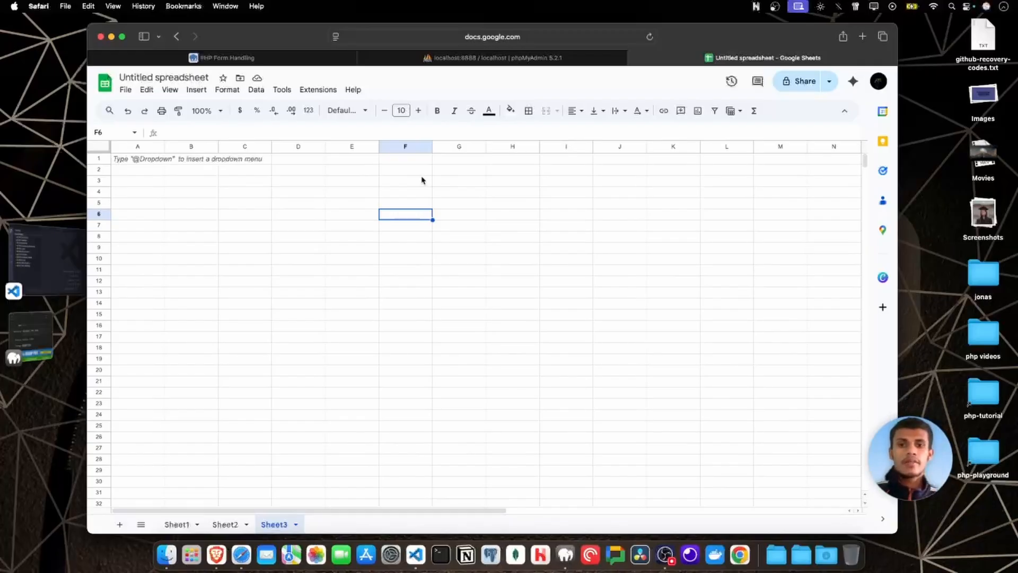
{"action": "left_click", "coordinate": [536, 194]}
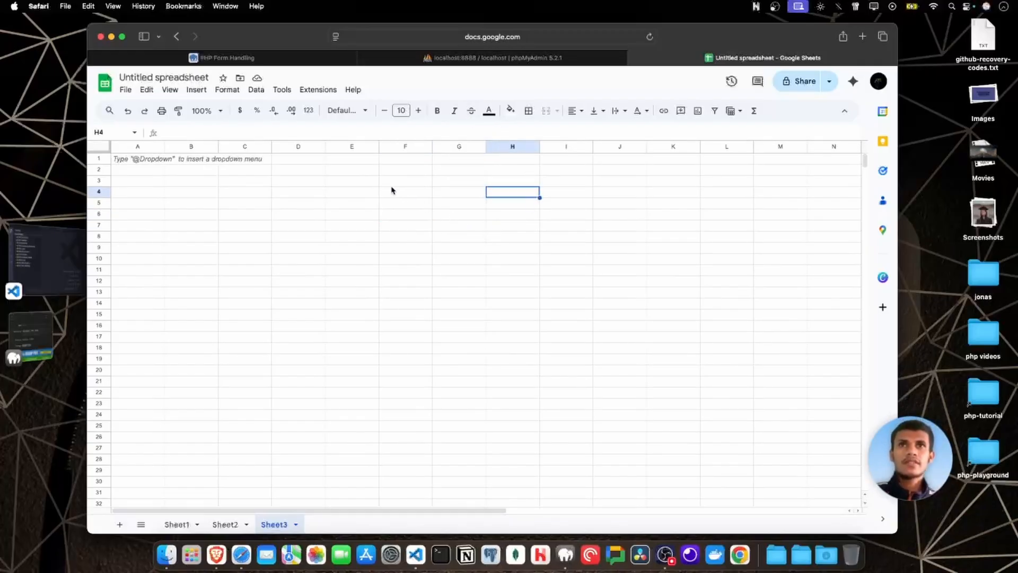
{"action": "left_click_drag", "start_coordinate": [398, 161], "coordinate": [414, 452]}
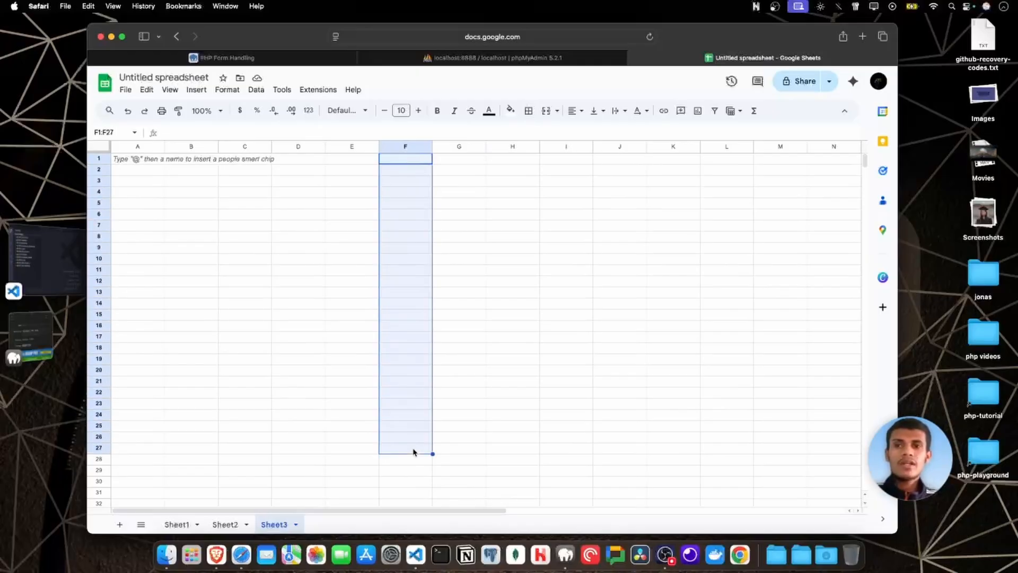
{"action": "left_click", "coordinate": [414, 451]}
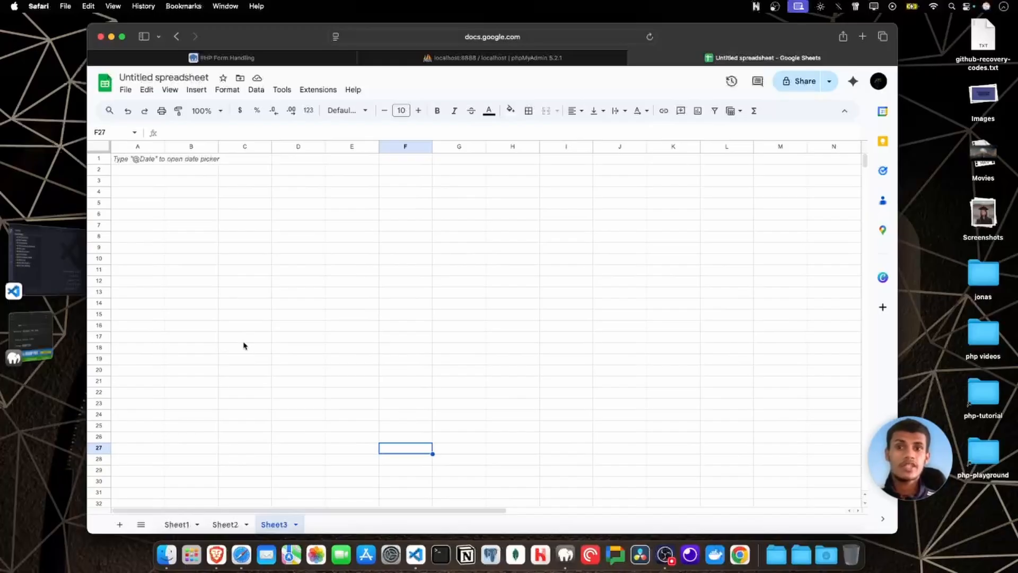
{"action": "left_click", "coordinate": [413, 337]}
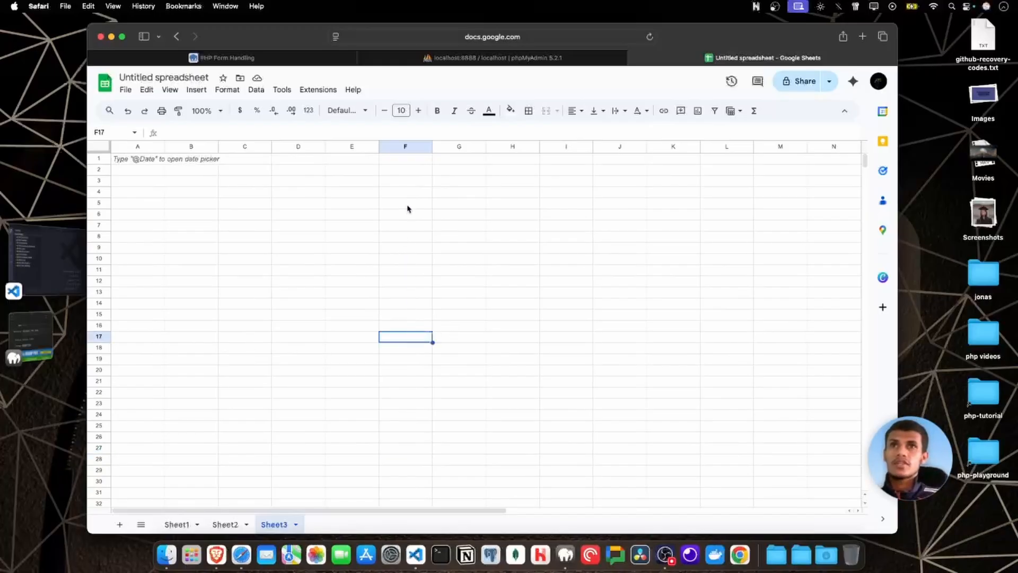
Switch from the spreadsheet to phpMyAdmin and look over its home page.
{"action": "left_click", "coordinate": [501, 58]}
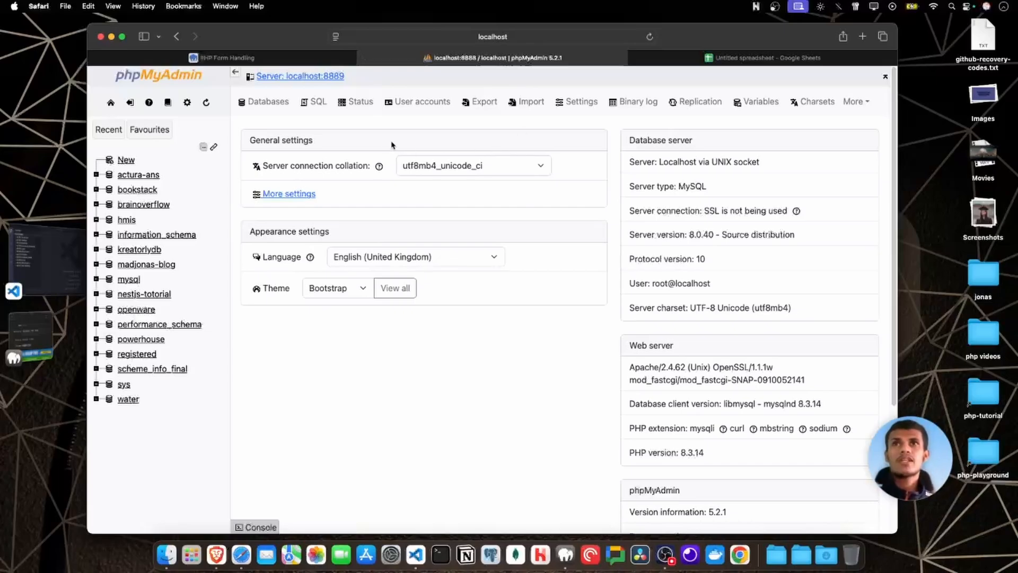
{"action": "scroll", "coordinate": [617, 236], "scroll_direction": "down", "scroll_amount": 5}
{"action": "scroll", "coordinate": [665, 295], "scroll_direction": "up", "scroll_amount": 5}
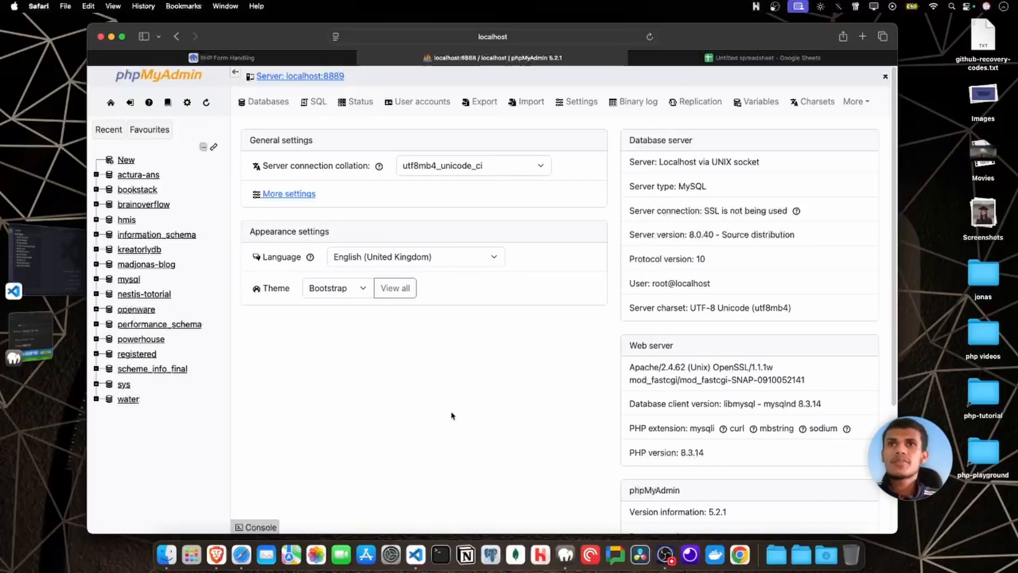
Try the Metro theme for phpMyAdmin and set the theme back to Bootstrap.
{"action": "left_click", "coordinate": [350, 293]}
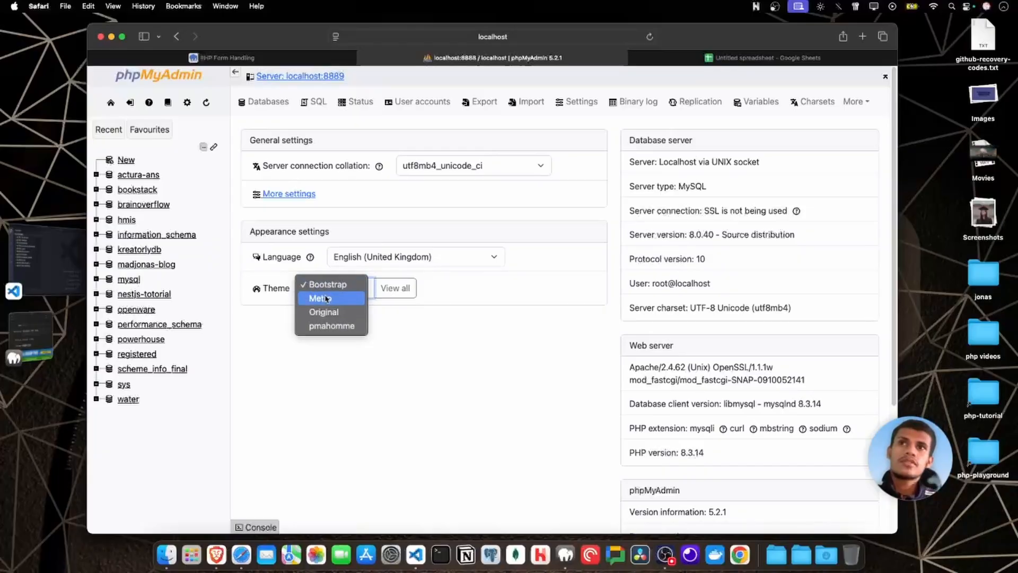
{"action": "left_click", "coordinate": [442, 324]}
{"action": "left_click", "coordinate": [346, 292]}
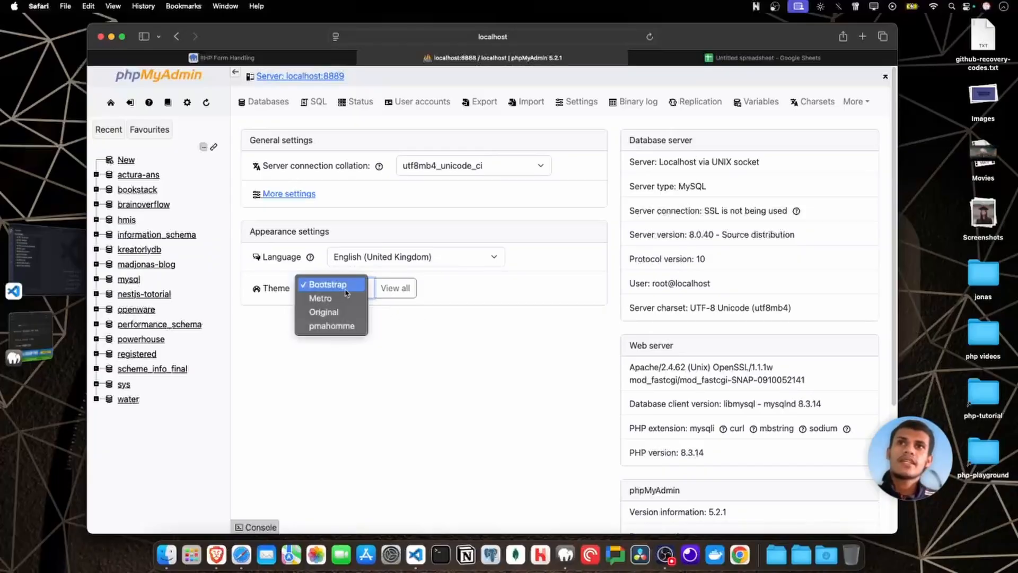
{"action": "left_click", "coordinate": [406, 265]}
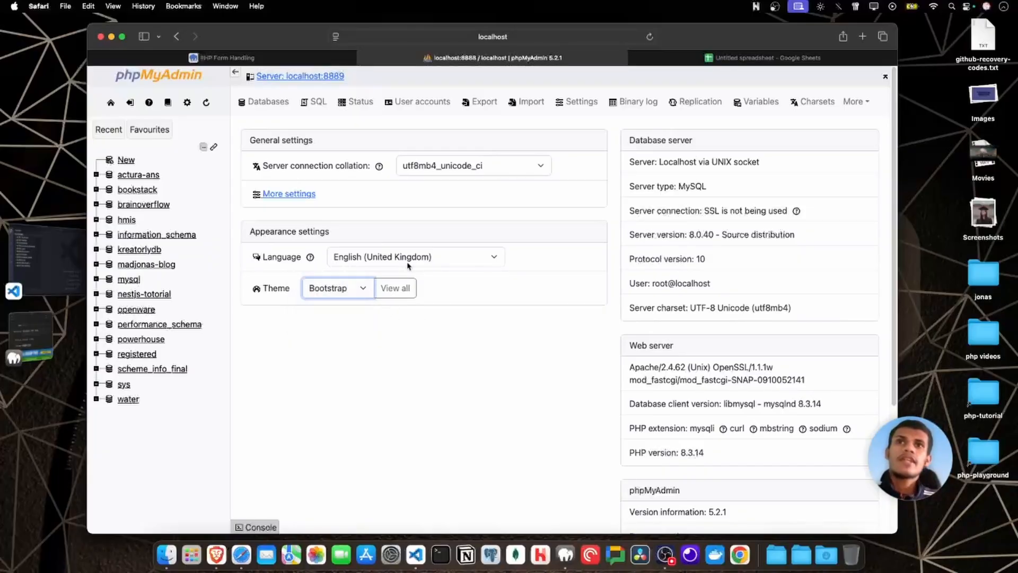
{"action": "left_click", "coordinate": [331, 296]}
{"action": "left_click", "coordinate": [329, 300]}
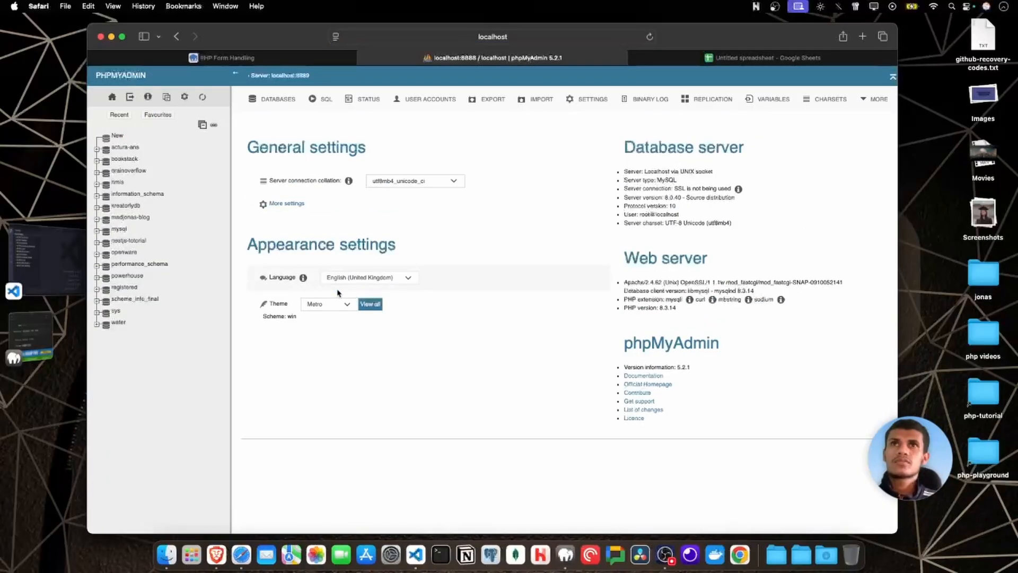
{"action": "left_click", "coordinate": [339, 307]}
{"action": "left_click", "coordinate": [334, 299]}
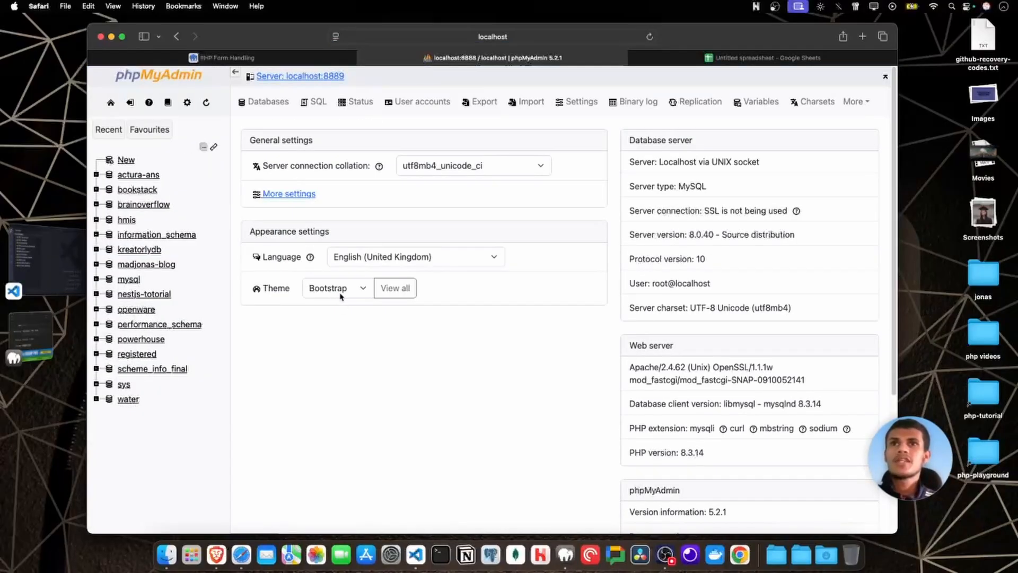
Create a new database named php-tutorial with the utf8mb4_0900_ai_ci collation.
{"action": "left_click", "coordinate": [127, 160]}
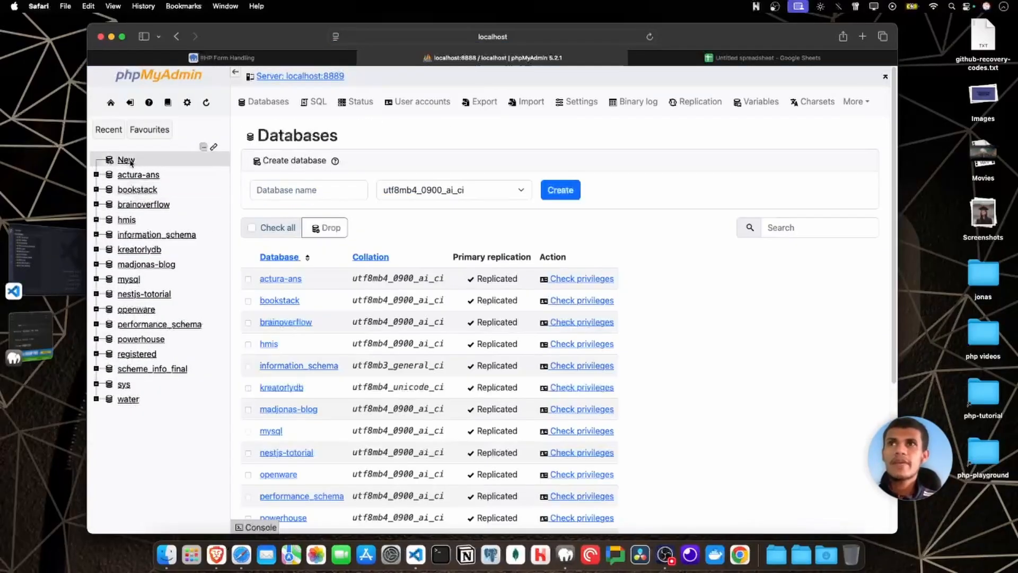
{"action": "left_click", "coordinate": [295, 197]}
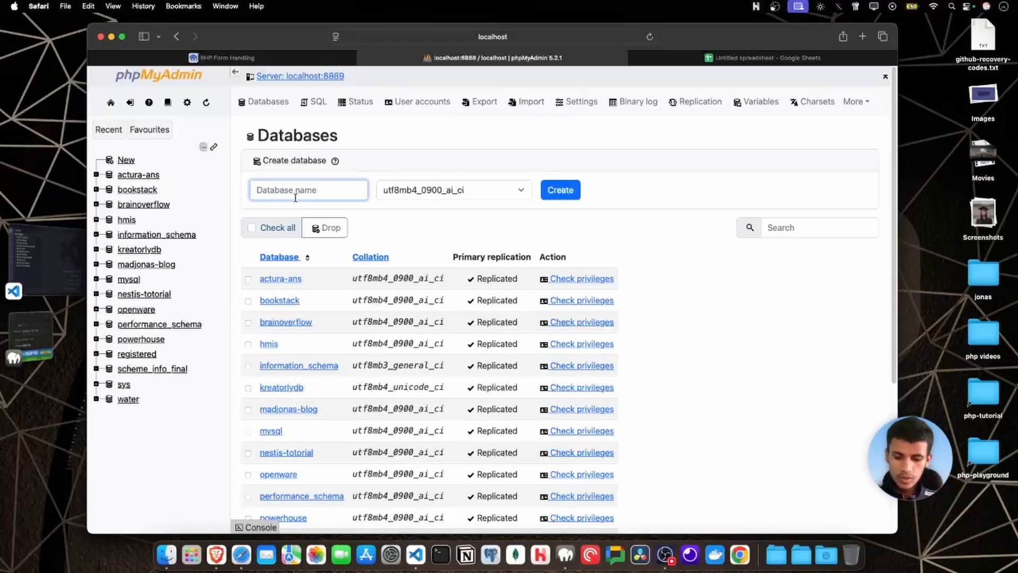
{"action": "type", "text": "php-"}
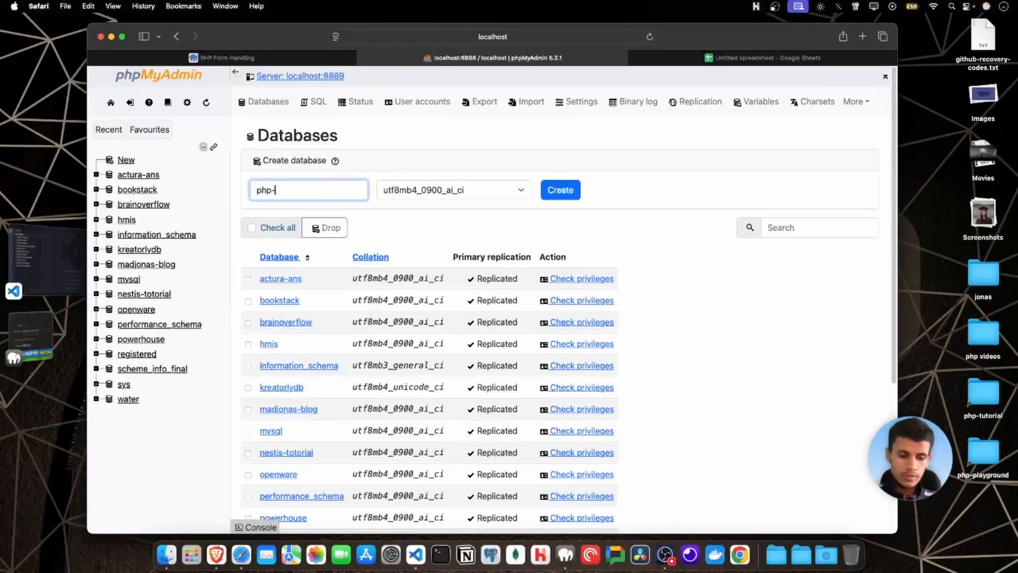
{"action": "type", "text": "tutorial"}
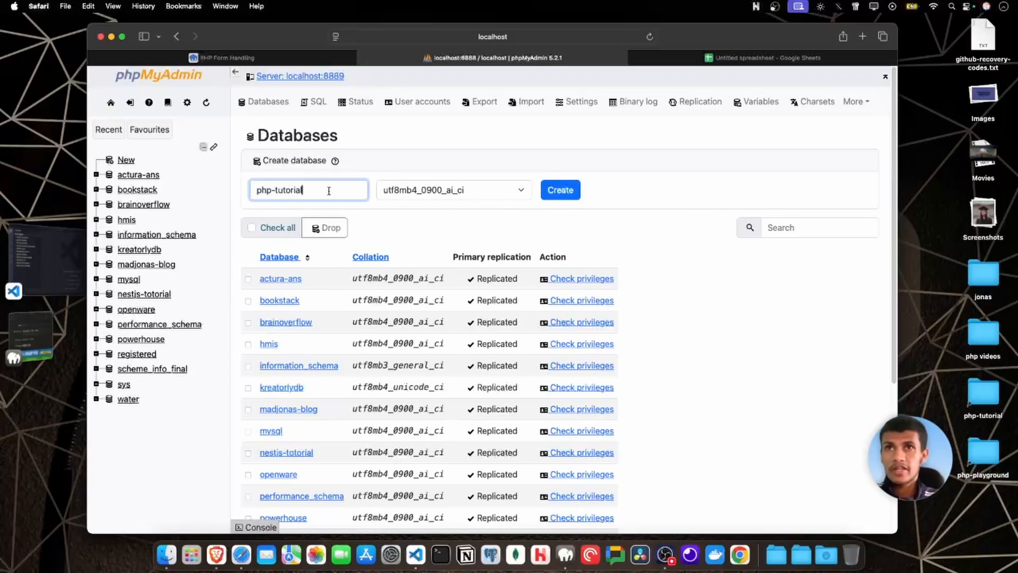
{"action": "left_click", "coordinate": [392, 221]}
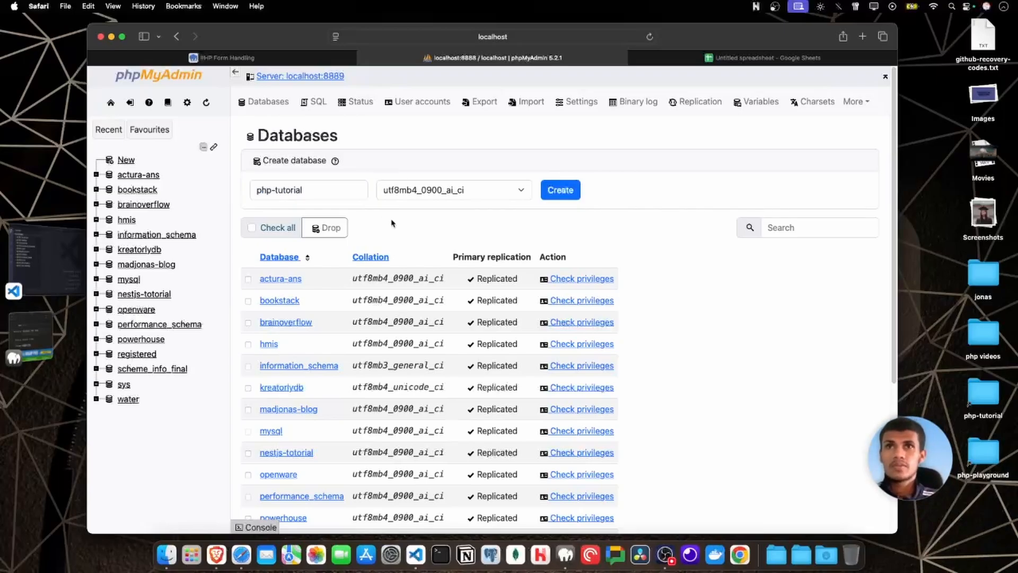
{"action": "left_click", "coordinate": [558, 199]}
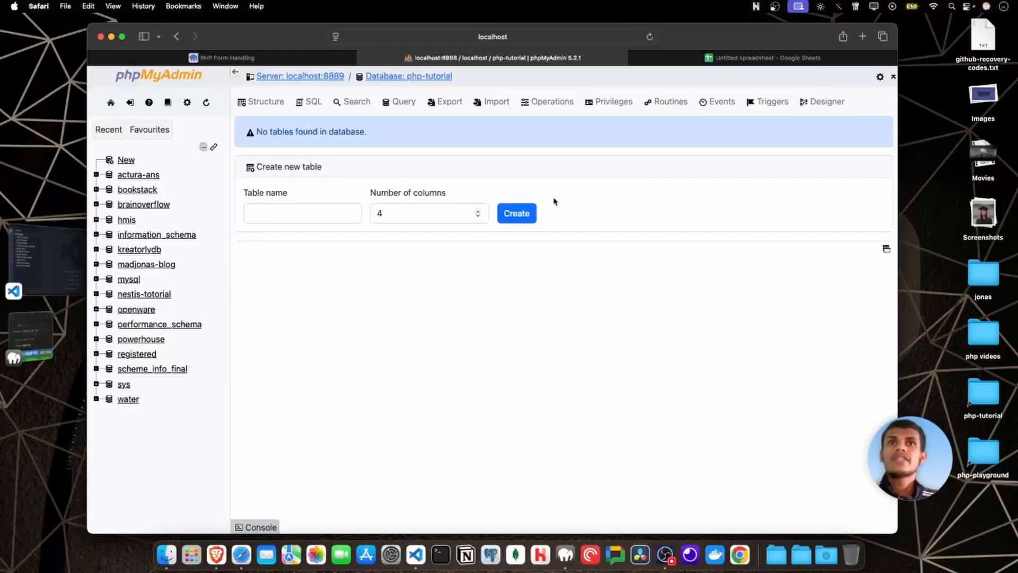
Start a new table named table1 with 4 columns in the php-tutorial database, glancing at the spreadsheet for comparison.
{"action": "left_click", "coordinate": [271, 218]}
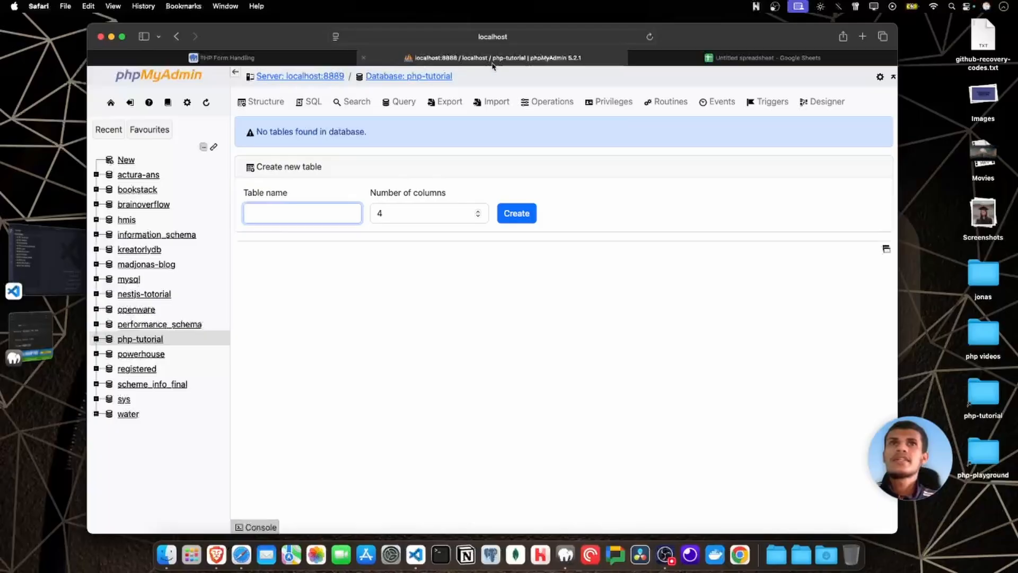
{"action": "left_click", "coordinate": [687, 63]}
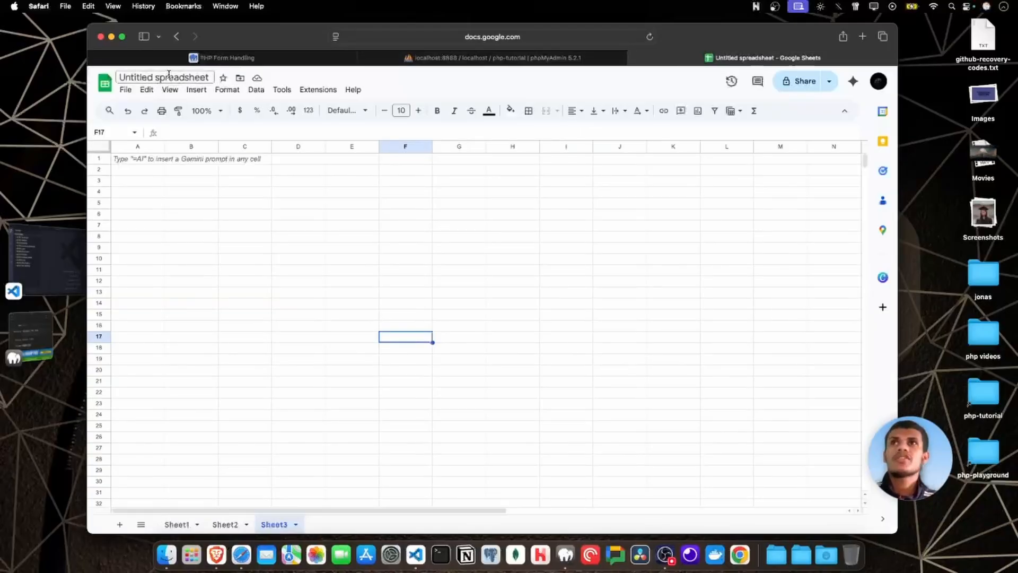
{"action": "left_click", "coordinate": [501, 60]}
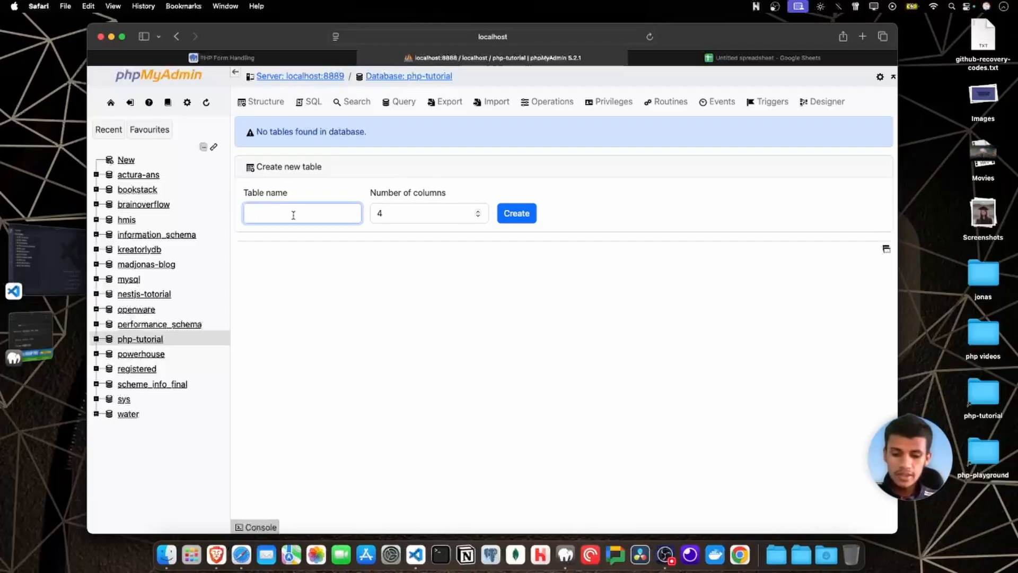
{"action": "type", "text": "table1"}
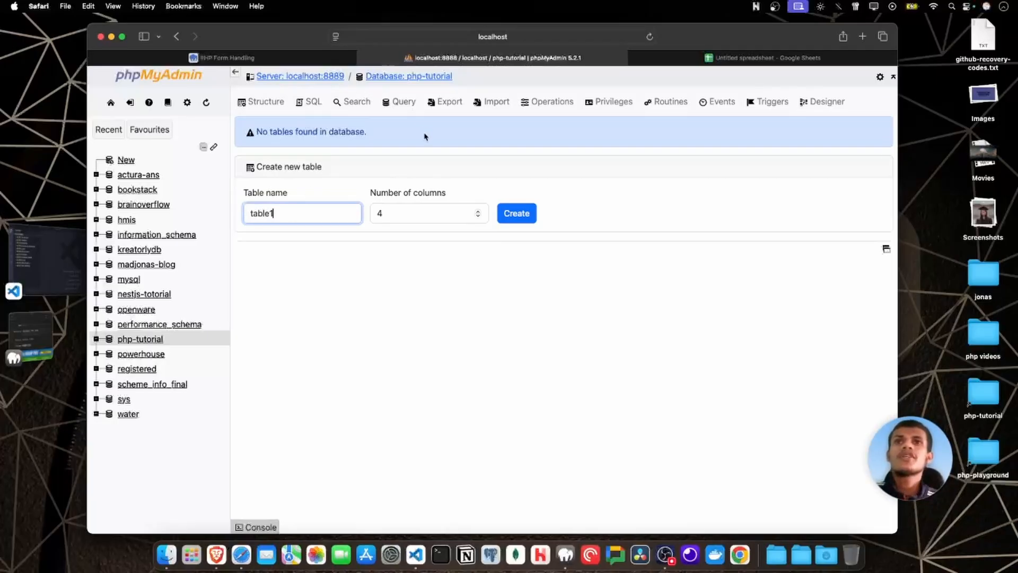
{"action": "left_click", "coordinate": [444, 215]}
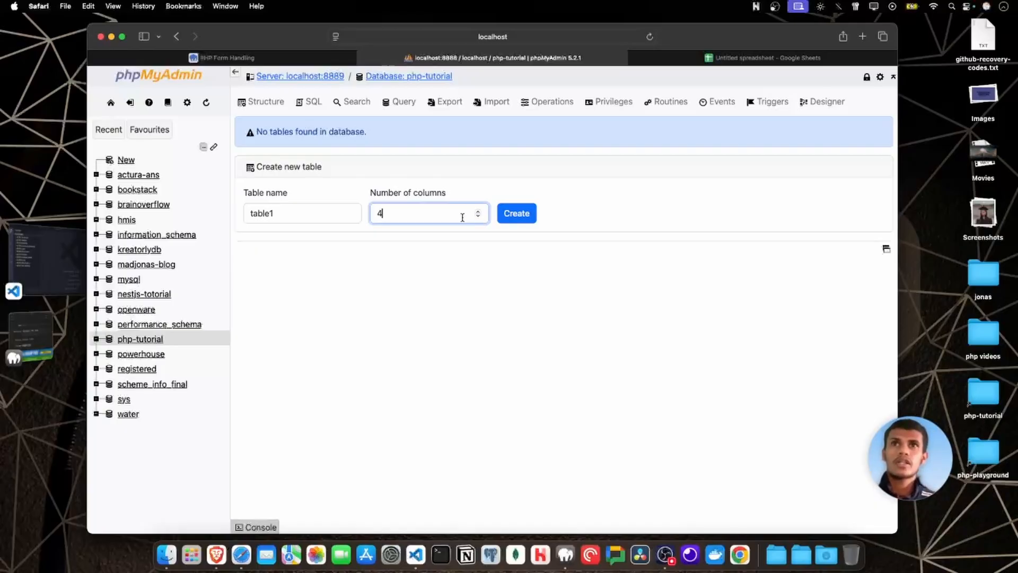
{"action": "left_click", "coordinate": [508, 216]}
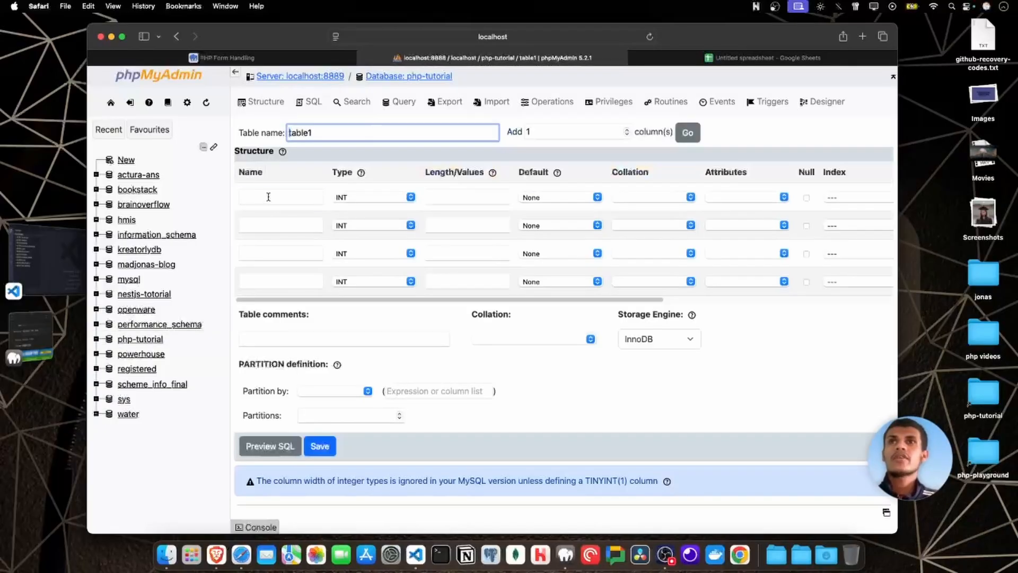
Define the first column of table1 as id with default None and make it an auto-incrementing primary key.
{"action": "left_click", "coordinate": [268, 196]}
{"action": "type", "text": "id"}
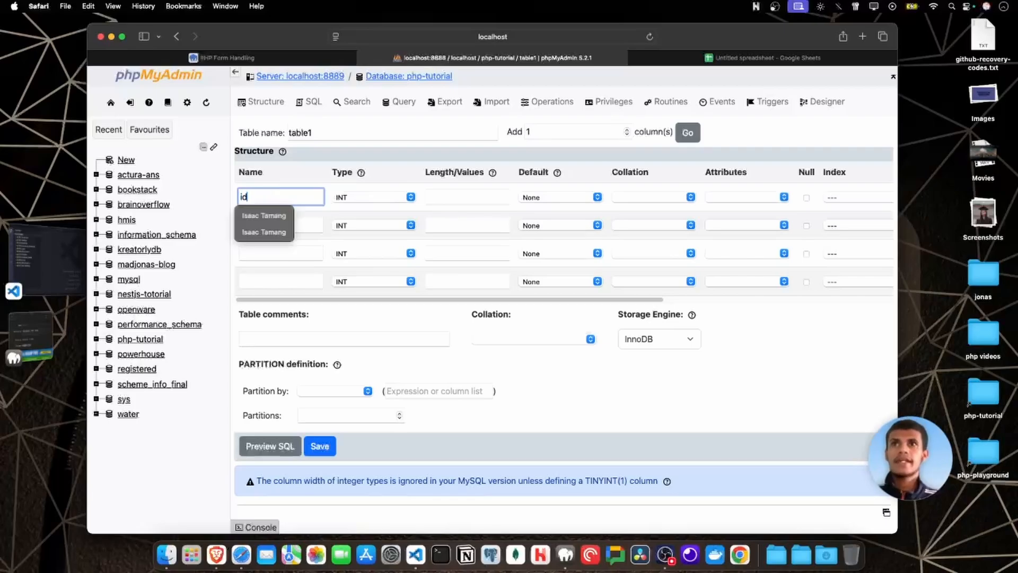
{"action": "left_click", "coordinate": [446, 197]}
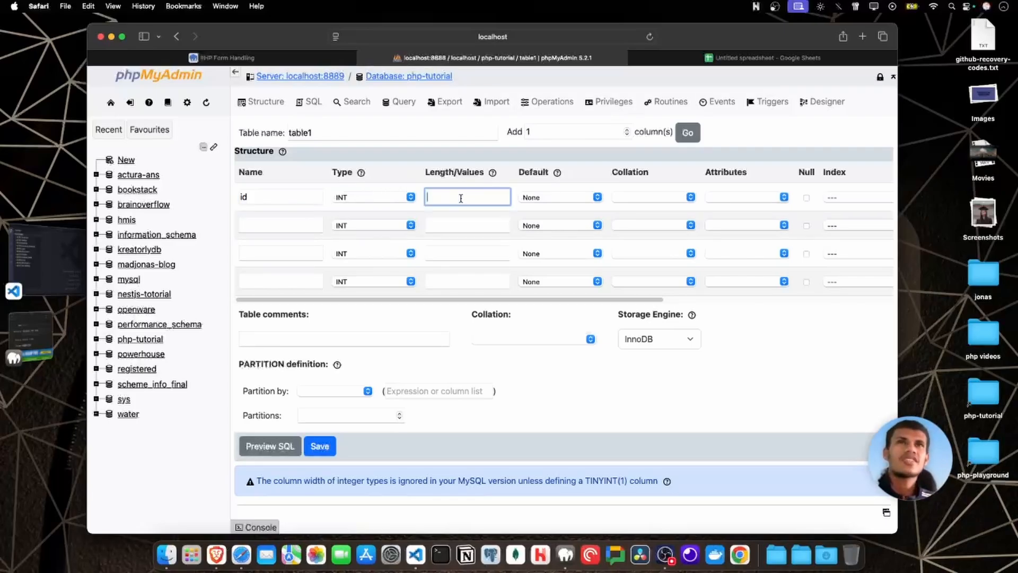
{"action": "left_click", "coordinate": [539, 198]}
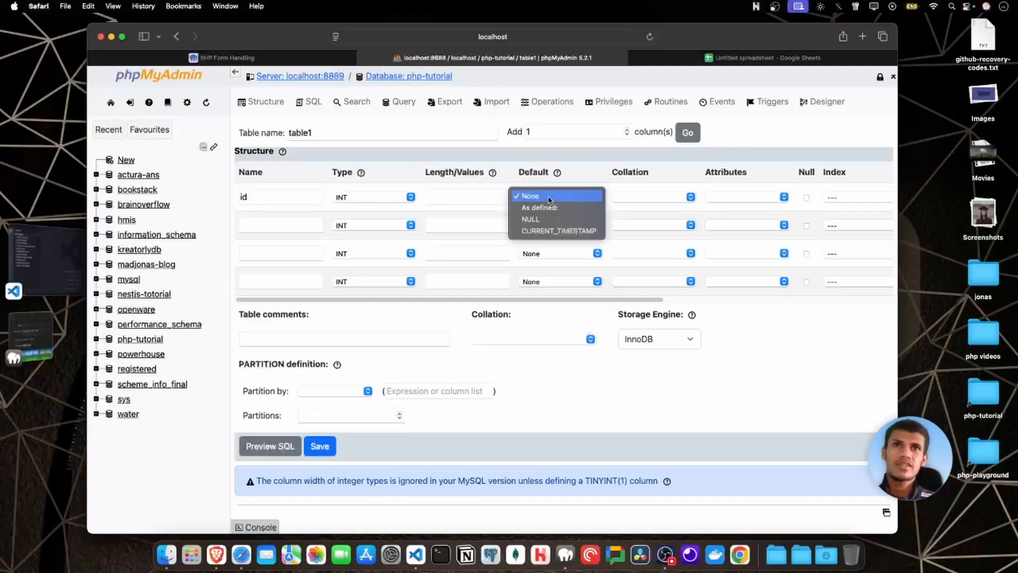
{"action": "left_click", "coordinate": [549, 197]}
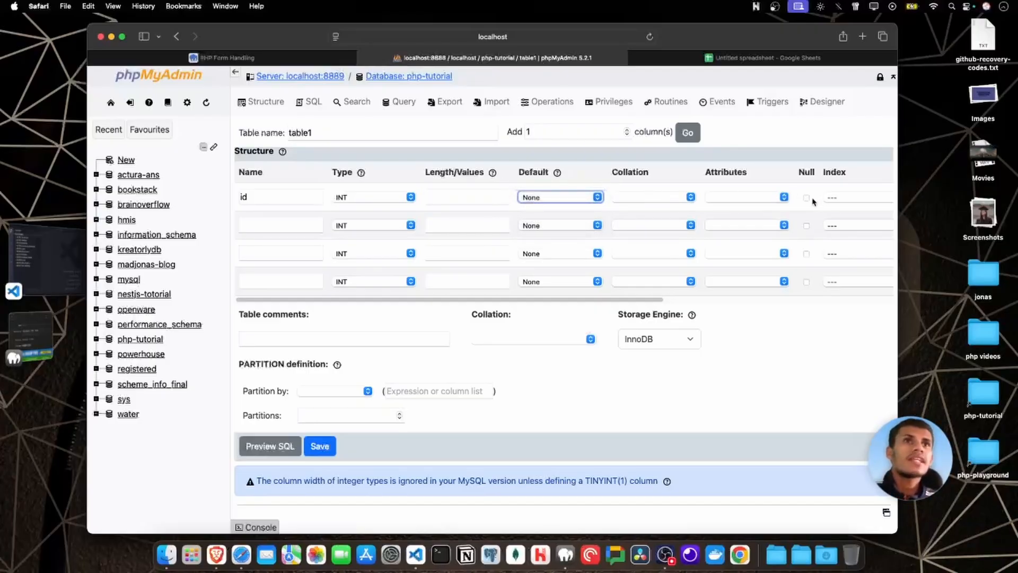
{"action": "left_click_drag", "start_coordinate": [625, 301], "coordinate": [738, 304]}
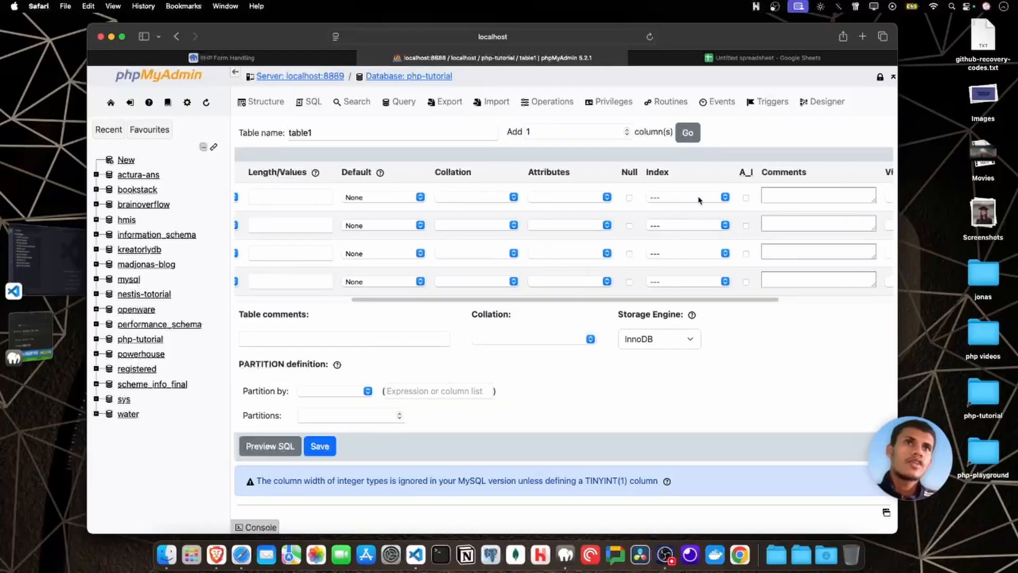
{"action": "left_click", "coordinate": [746, 198]}
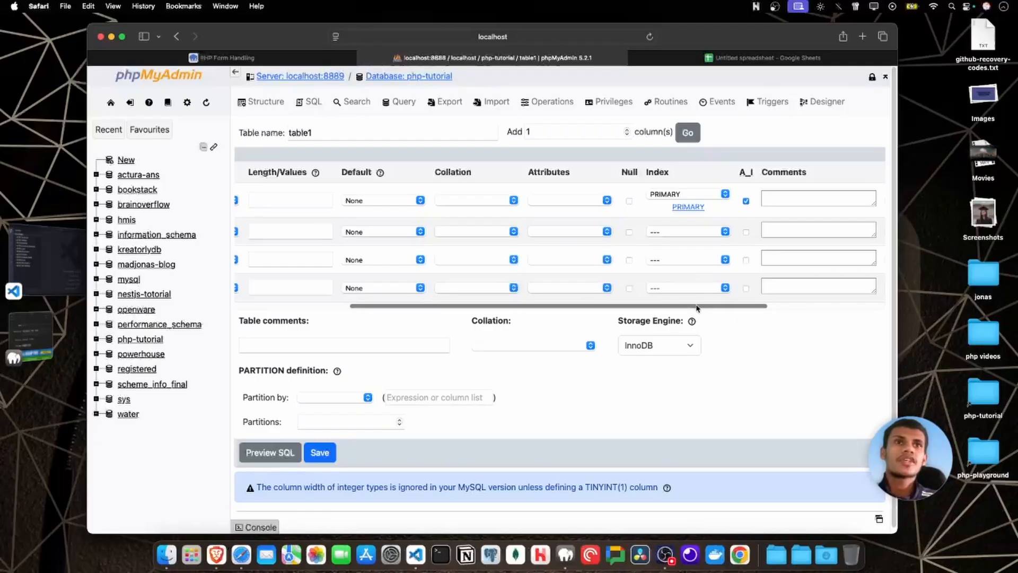
Define the second column of table1 as name with type VARCHAR and length 60.
{"action": "left_click_drag", "start_coordinate": [696, 307], "coordinate": [762, 300]}
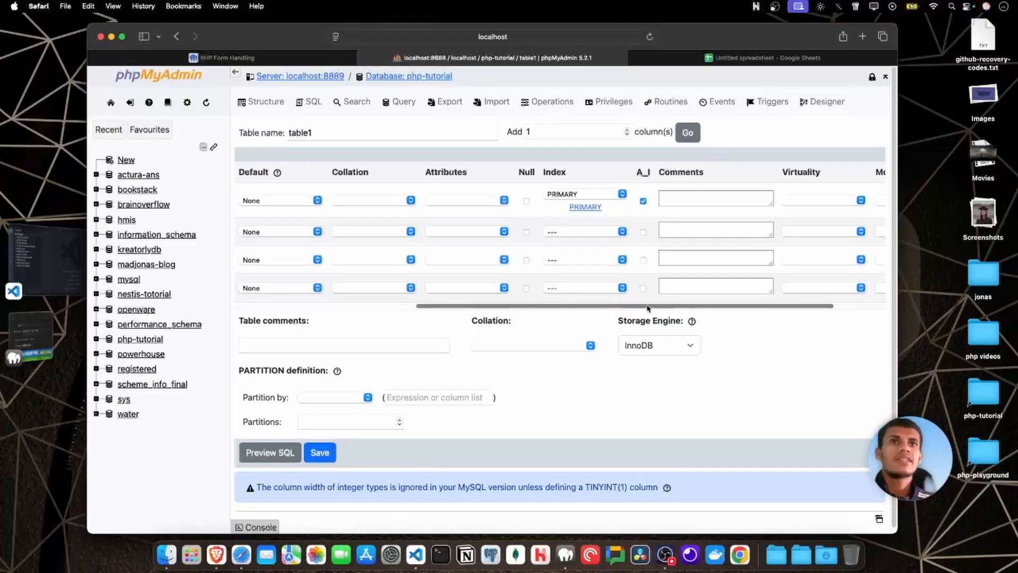
{"action": "left_click_drag", "start_coordinate": [651, 306], "coordinate": [418, 308]}
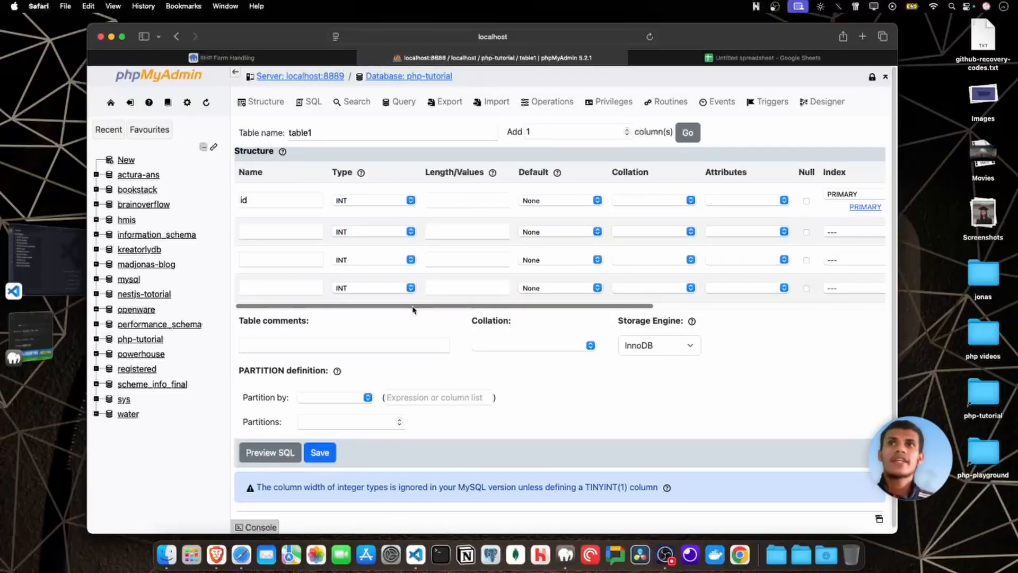
{"action": "left_click", "coordinate": [263, 235]}
{"action": "type", "text": "name"}
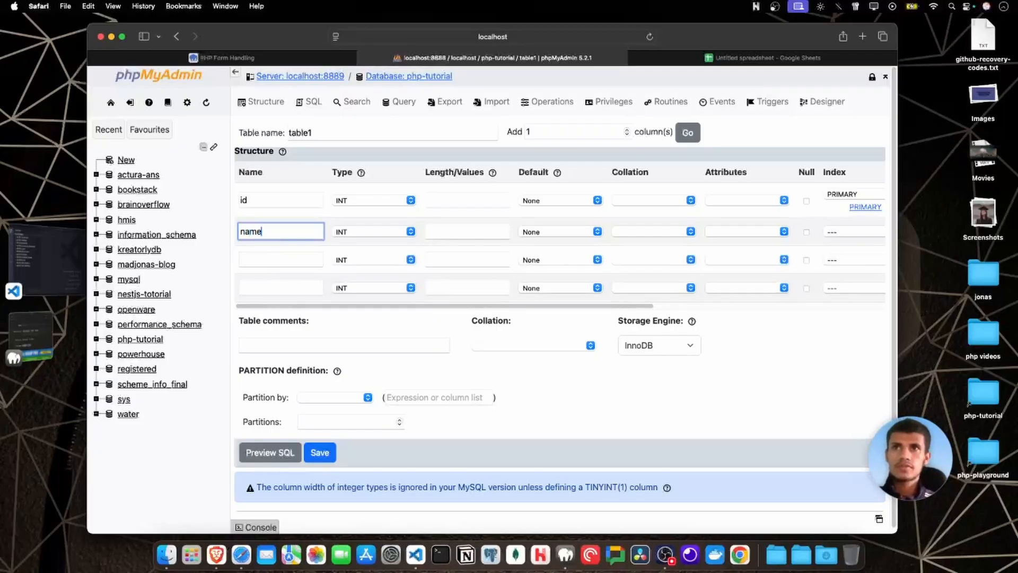
{"action": "left_click", "coordinate": [348, 233]}
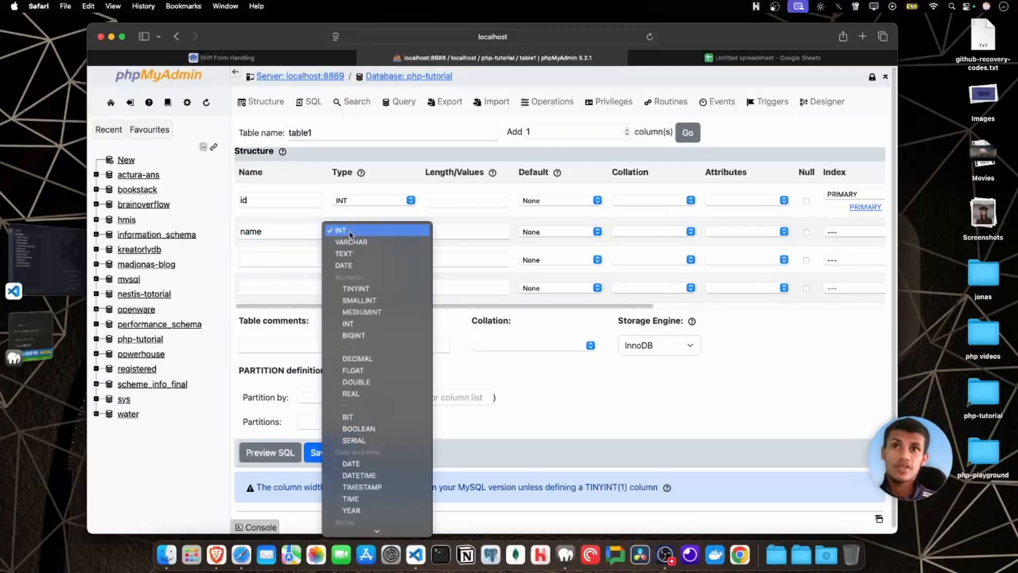
{"action": "left_click", "coordinate": [359, 243]}
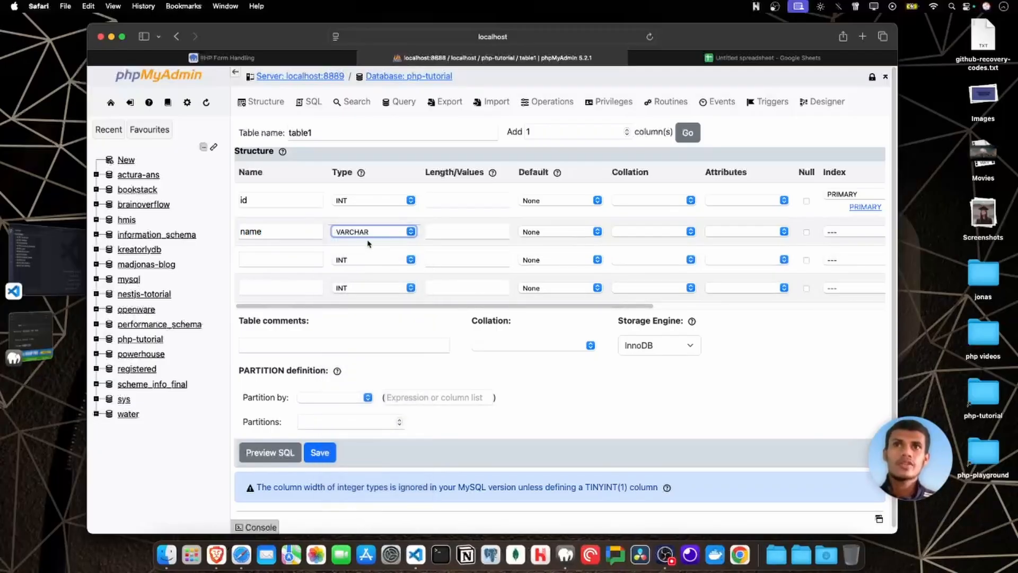
{"action": "left_click", "coordinate": [457, 234]}
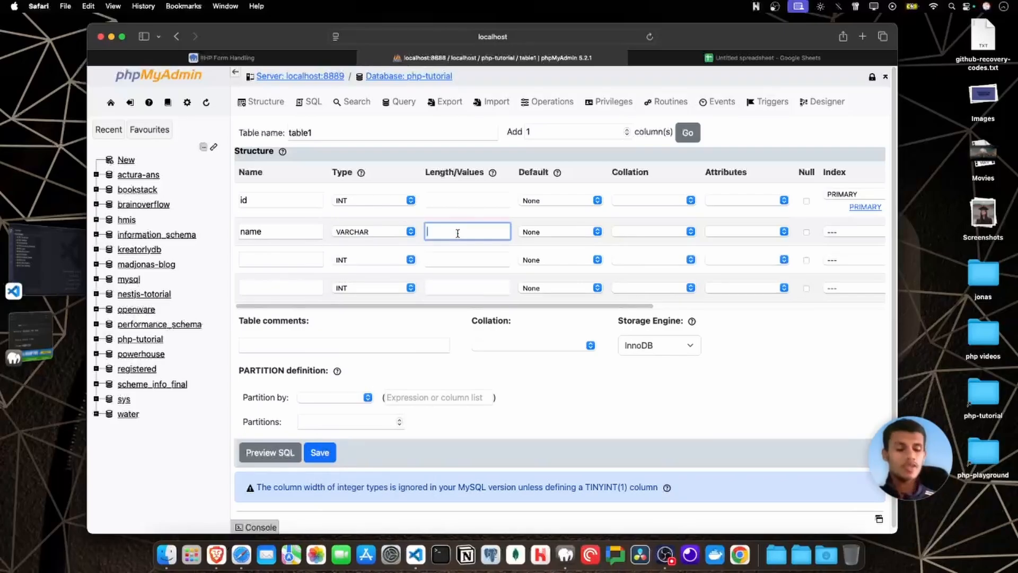
{"action": "type", "text": "60"}
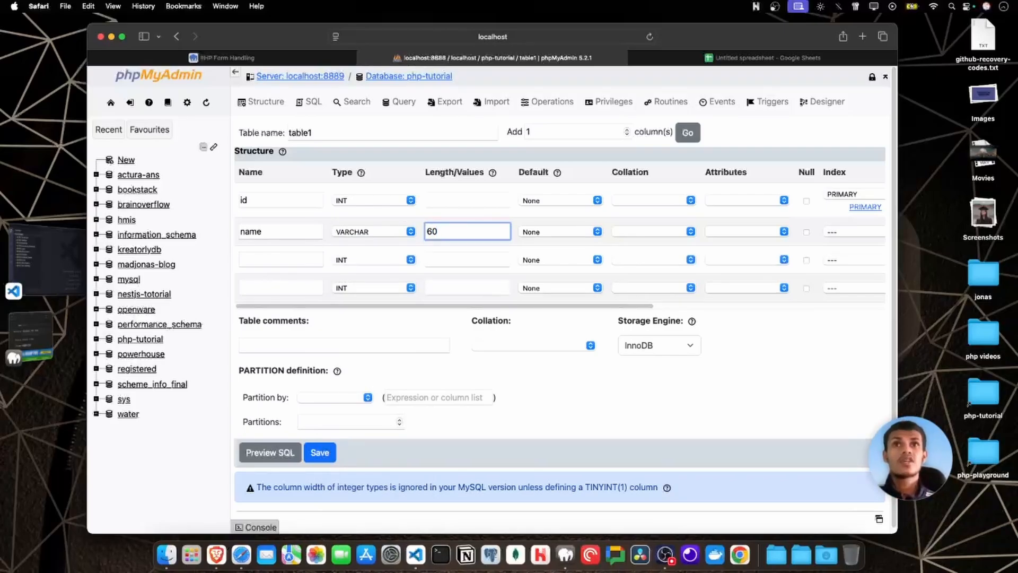
{"action": "left_click", "coordinate": [513, 242]}
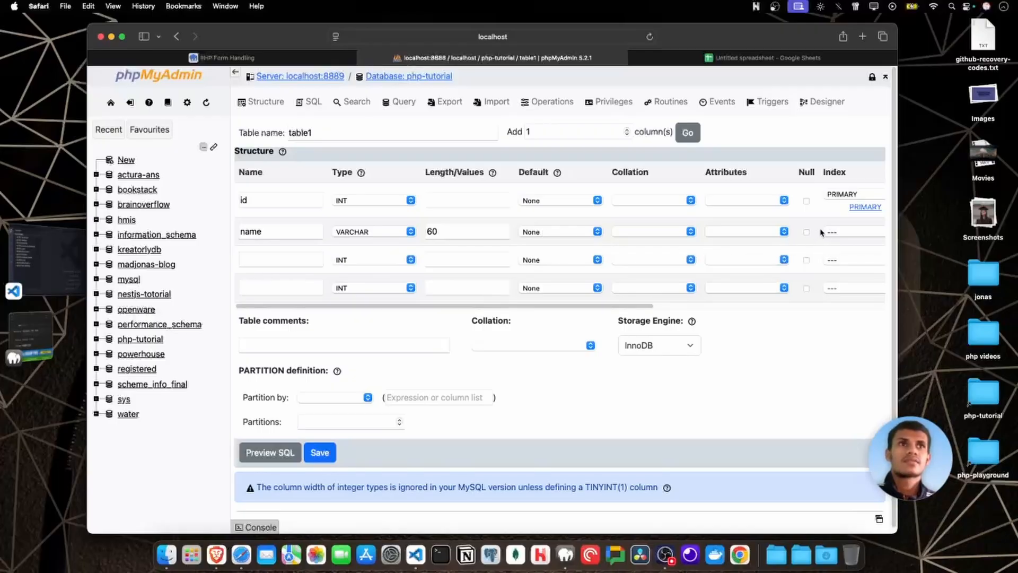
Define the third column of table1 as email with type VARCHAR and length 60.
{"action": "left_click", "coordinate": [245, 267]}
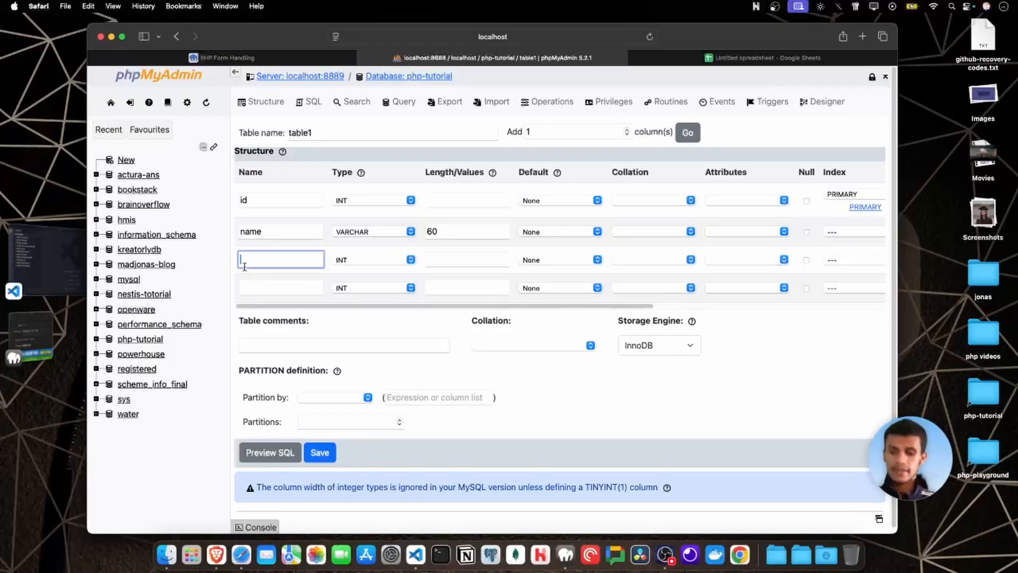
{"action": "type", "text": "email"}
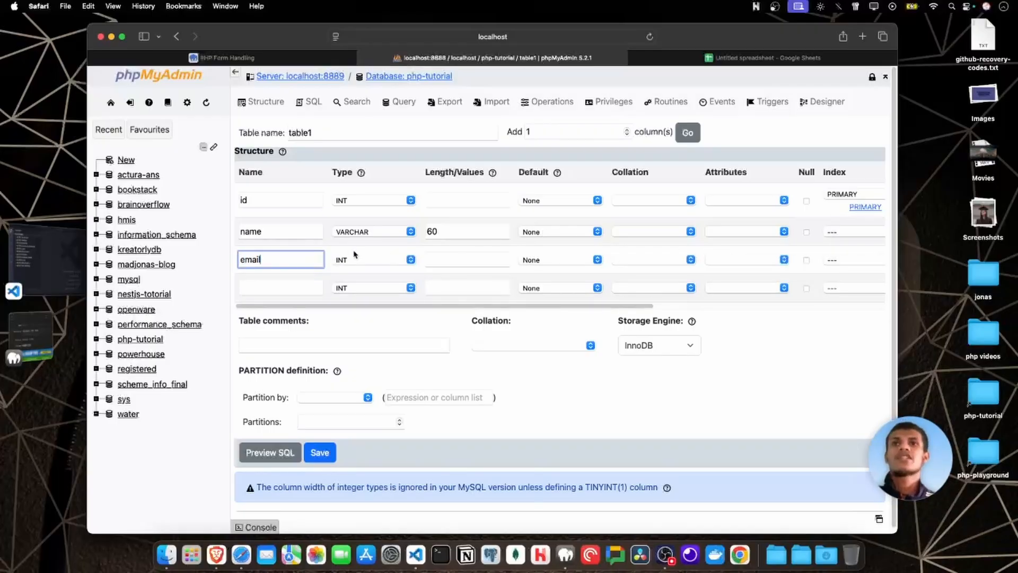
{"action": "left_click", "coordinate": [362, 265]}
{"action": "left_click", "coordinate": [363, 269]}
{"action": "left_click", "coordinate": [487, 258]}
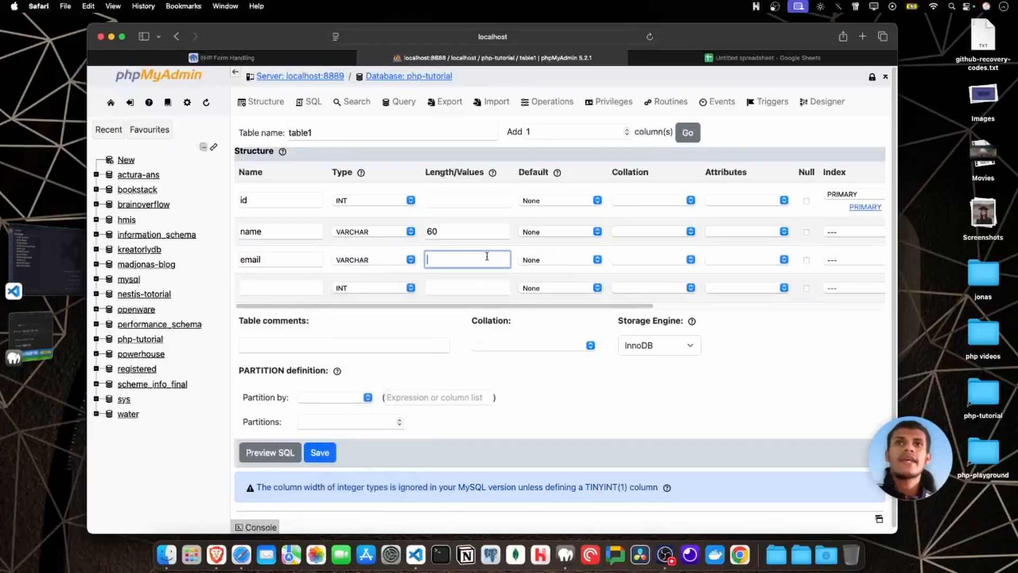
{"action": "type", "text": "60"}
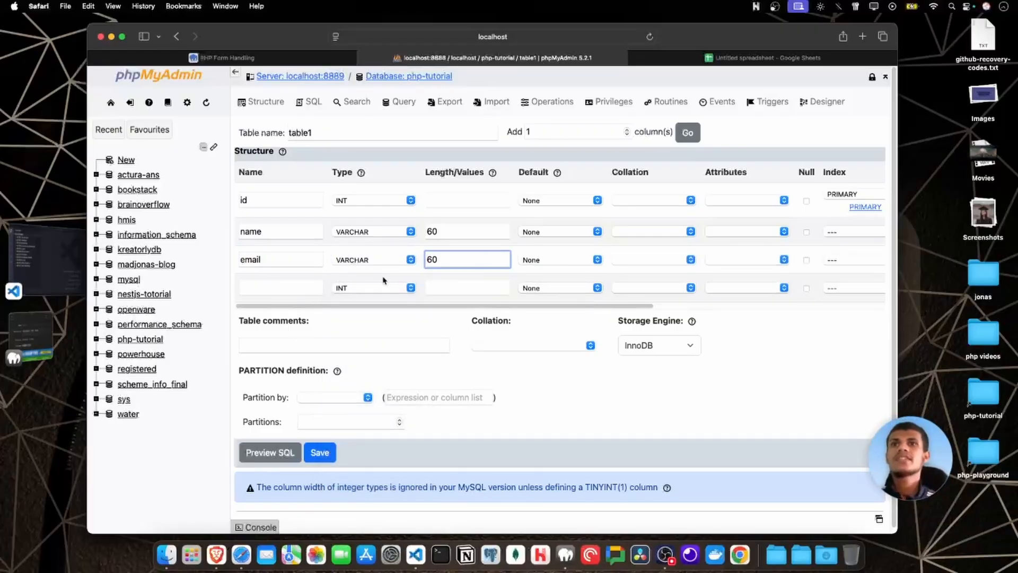
Save table1 with its fourth column row left blank.
{"action": "left_click", "coordinate": [295, 281]}
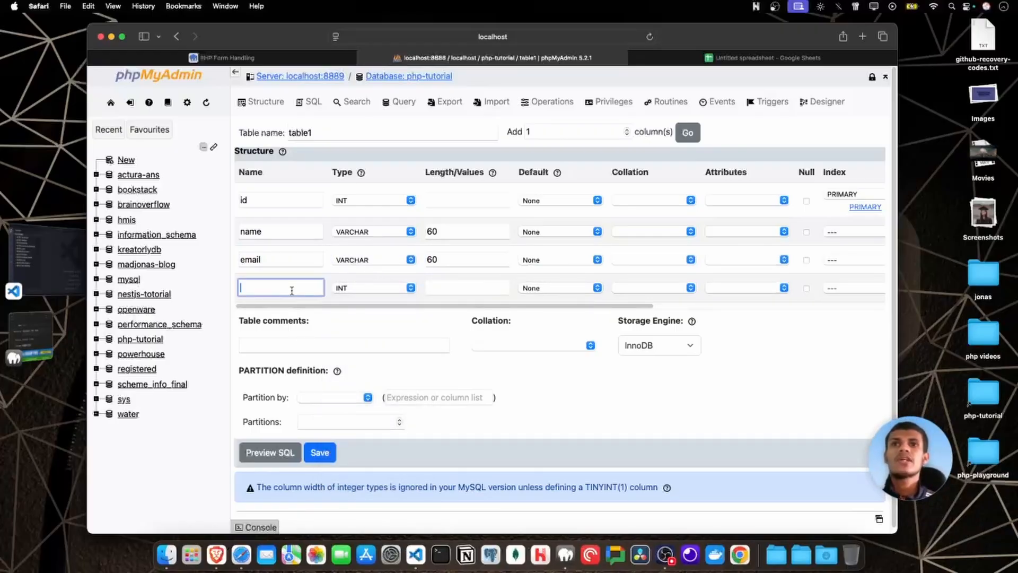
{"action": "left_click", "coordinate": [409, 327]}
{"action": "scroll", "coordinate": [408, 327], "scroll_direction": "down", "scroll_amount": 1}
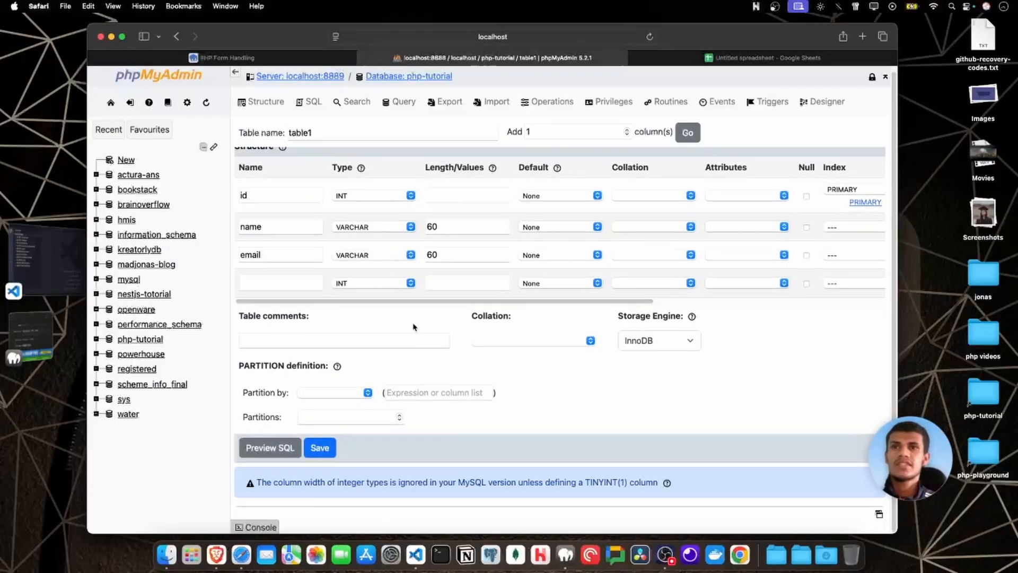
{"action": "left_click", "coordinate": [312, 453]}
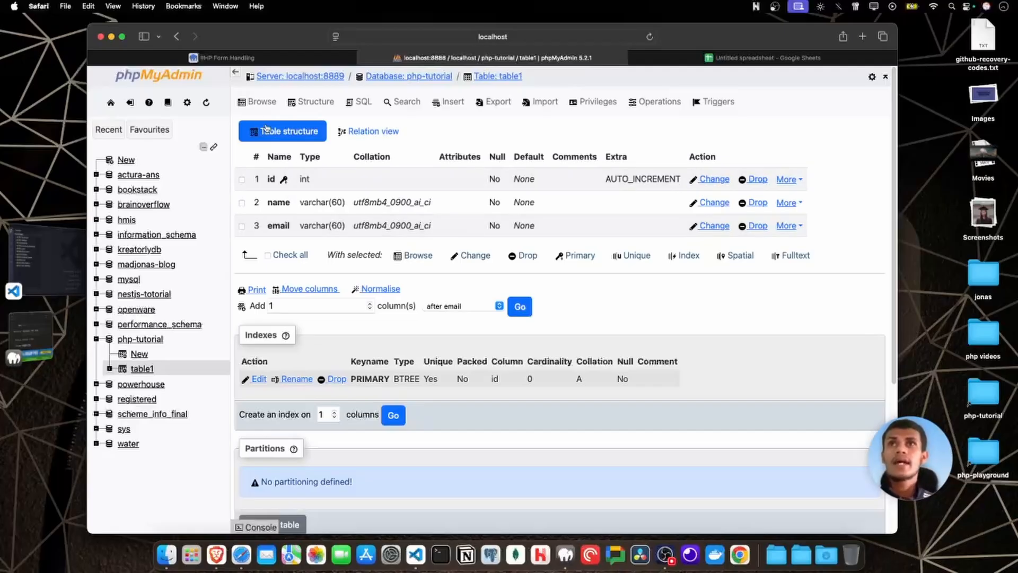
Browse the empty table1, then insert a row with id 1, a person's name and their e-mail address.
{"action": "left_click", "coordinate": [259, 107]}
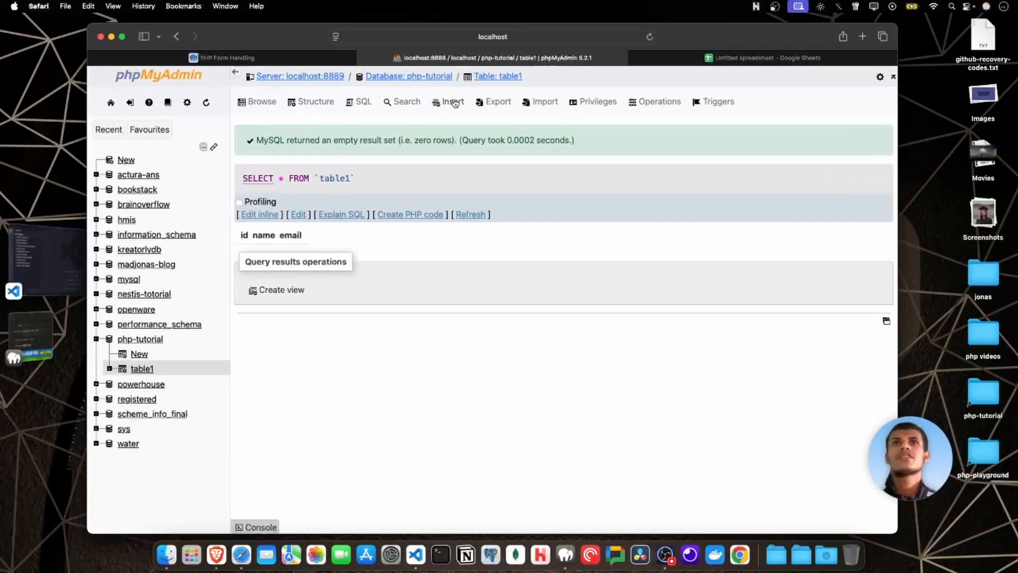
{"action": "left_click", "coordinate": [454, 103]}
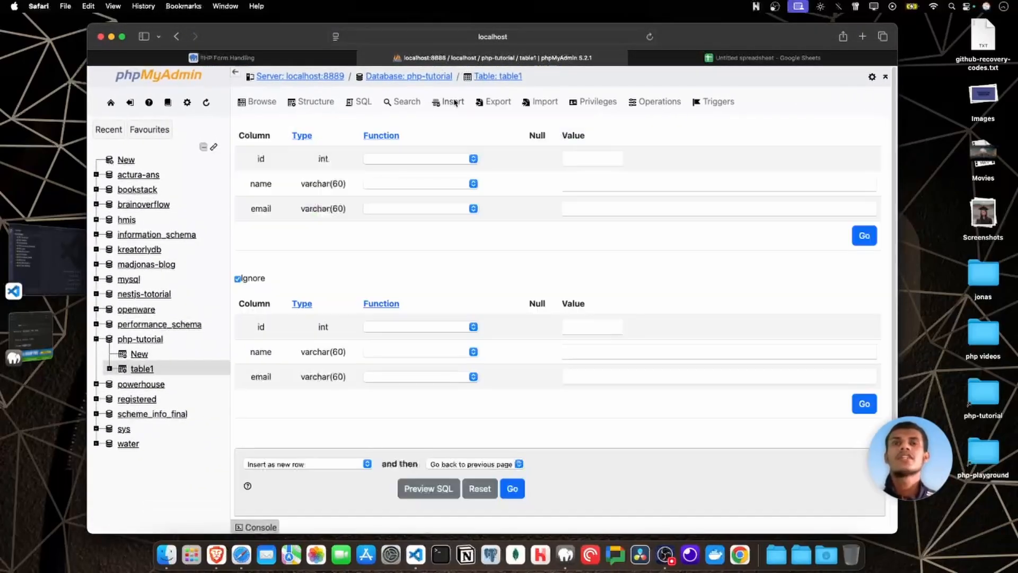
{"action": "left_click", "coordinate": [587, 158]}
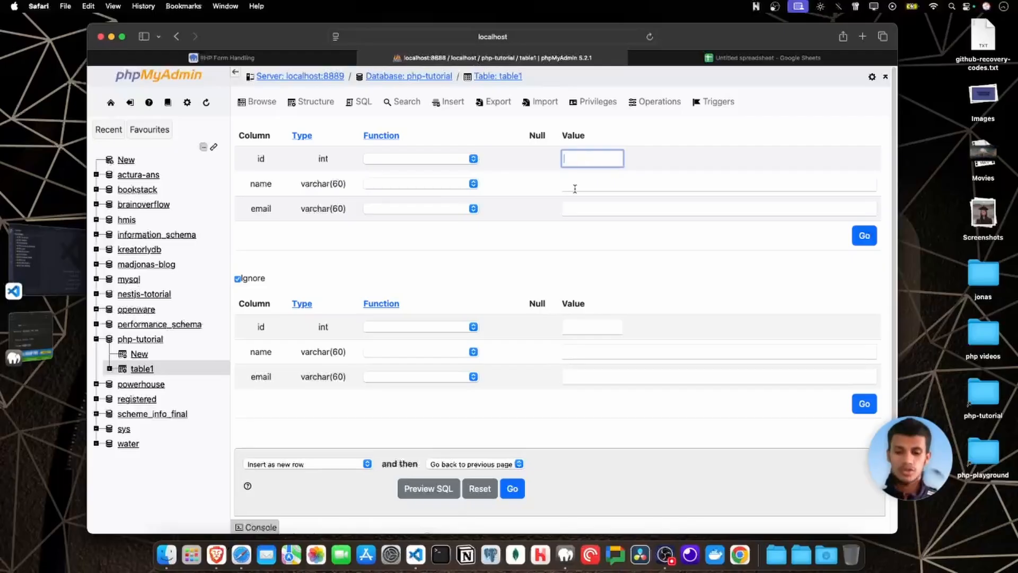
{"action": "type", "text": "1"}
{"action": "left_click", "coordinate": [591, 180]}
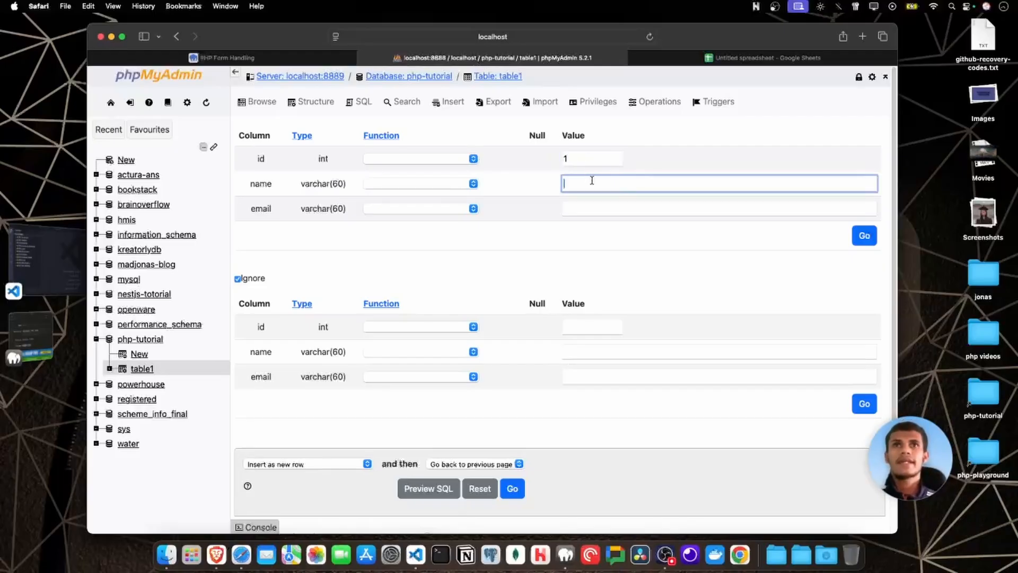
{"action": "type", "text": "alex"}
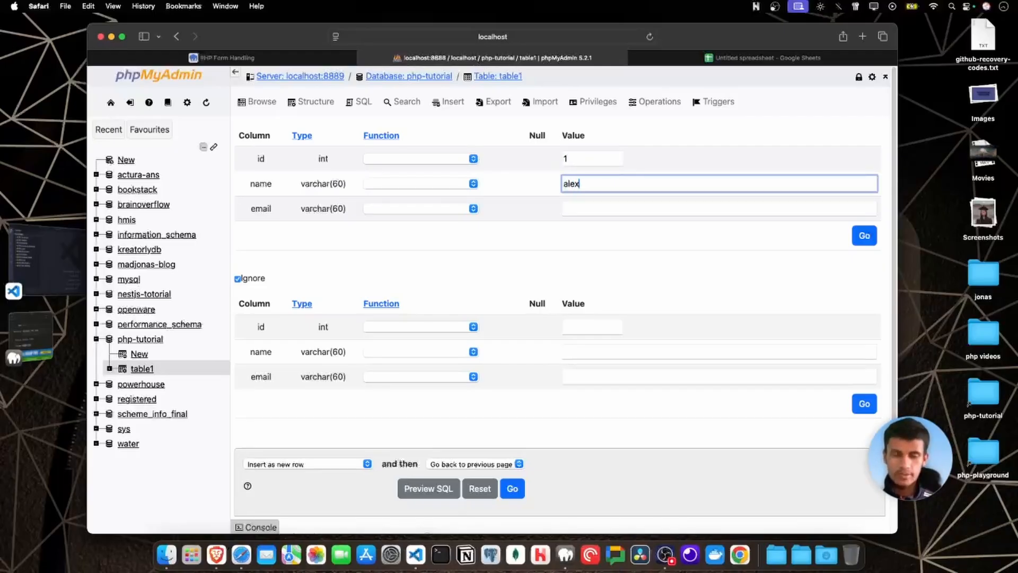
{"action": "left_click", "coordinate": [570, 207]}
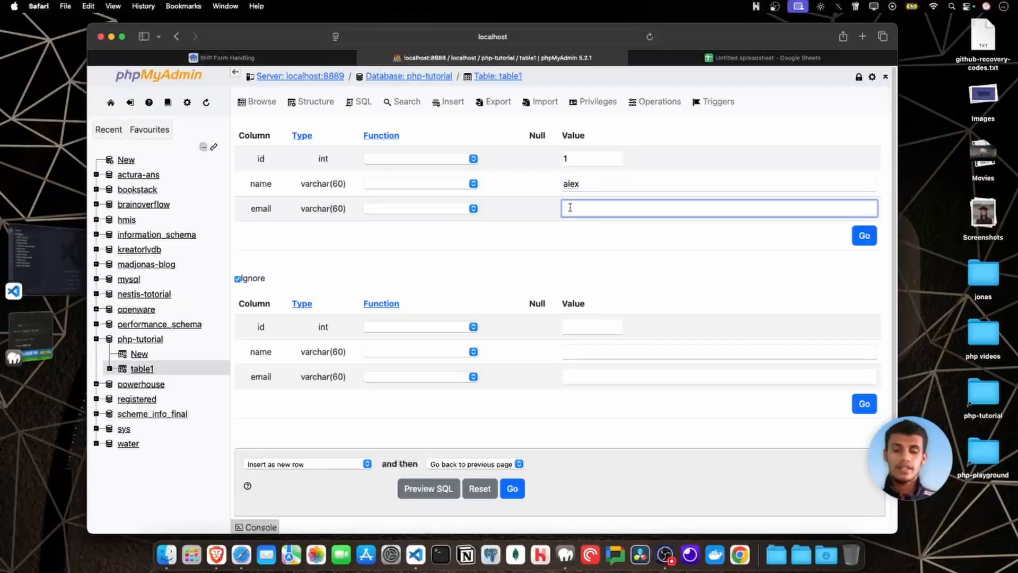
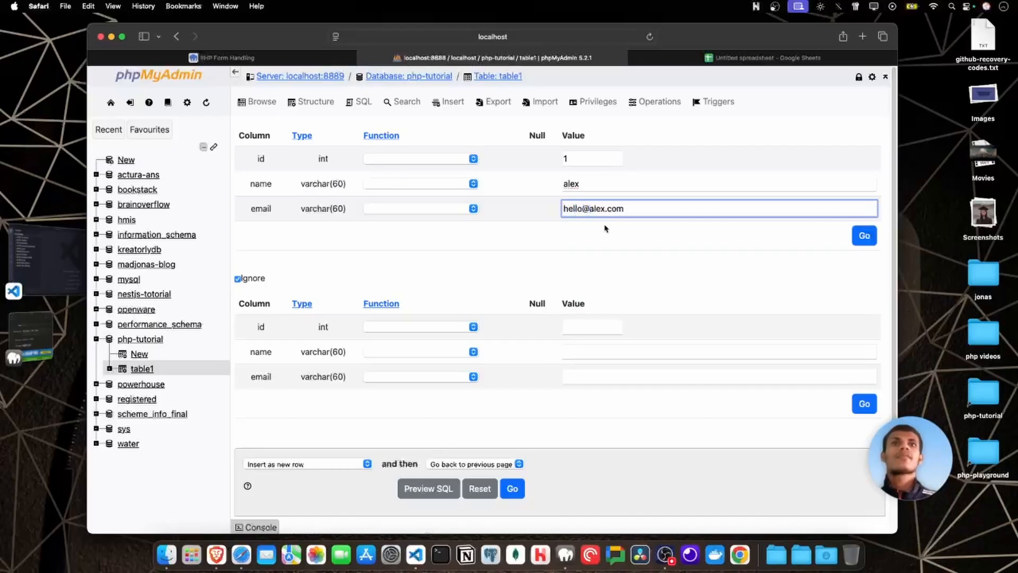
{"action": "left_click", "coordinate": [860, 237]}
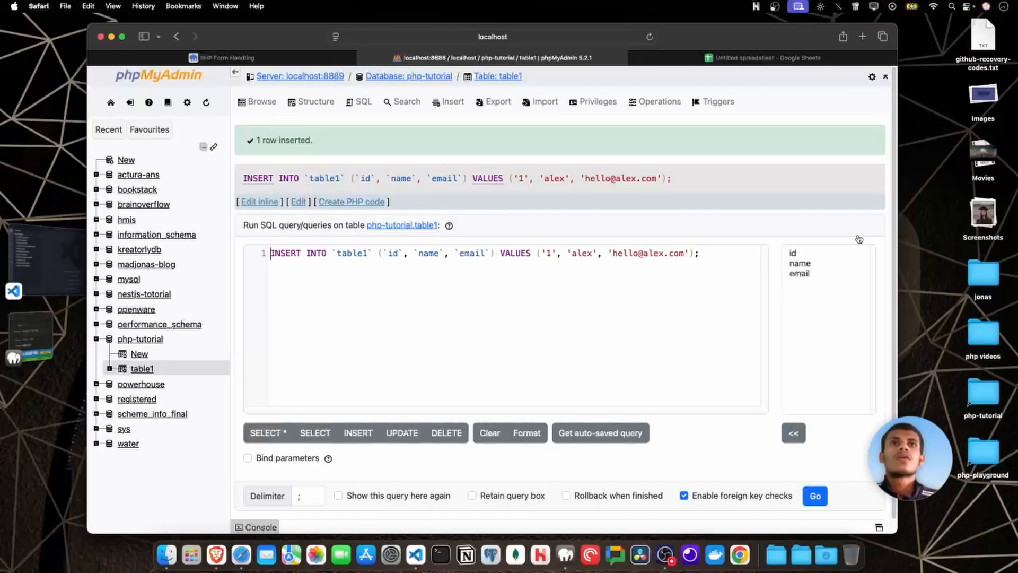
Review the executed INSERT query and browse table1 to examine the id, name and email of the new row.
{"action": "scroll", "coordinate": [338, 243], "scroll_direction": "down", "scroll_amount": 2}
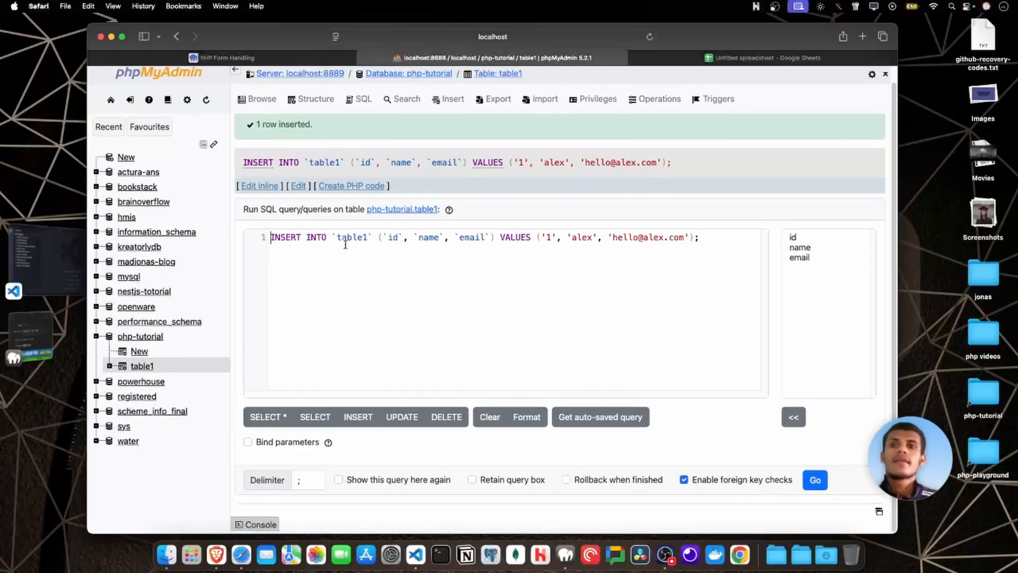
{"action": "scroll", "coordinate": [346, 246], "scroll_direction": "up", "scroll_amount": 1}
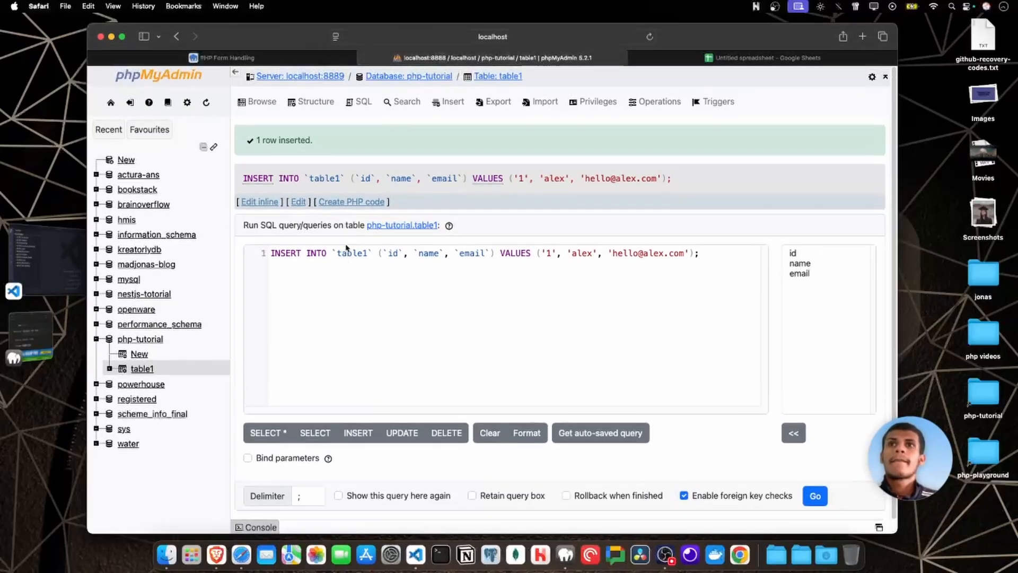
{"action": "left_click", "coordinate": [259, 101]}
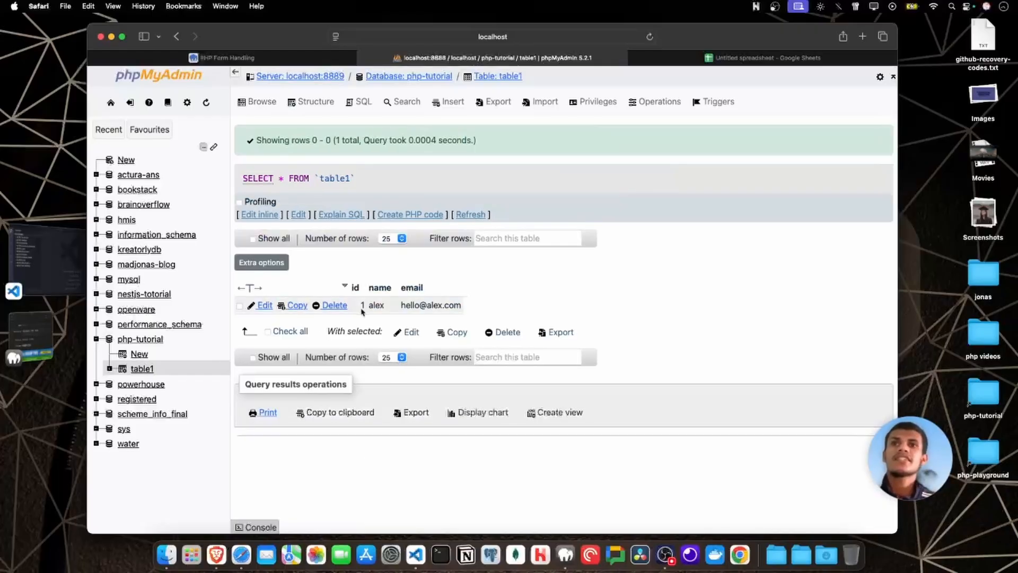
{"action": "left_click_drag", "start_coordinate": [357, 308], "coordinate": [467, 305]}
{"action": "left_click", "coordinate": [492, 308]}
{"action": "left_click", "coordinate": [468, 305]}
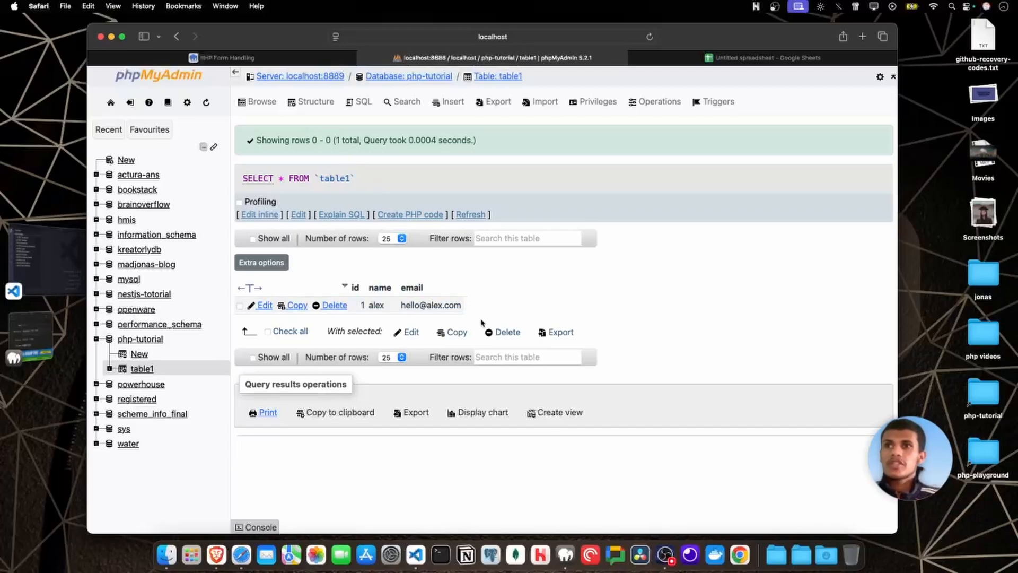
Look through the php-tutorial database's new-table form, table overview, search page and SQL query editor.
{"action": "left_click", "coordinate": [139, 354]}
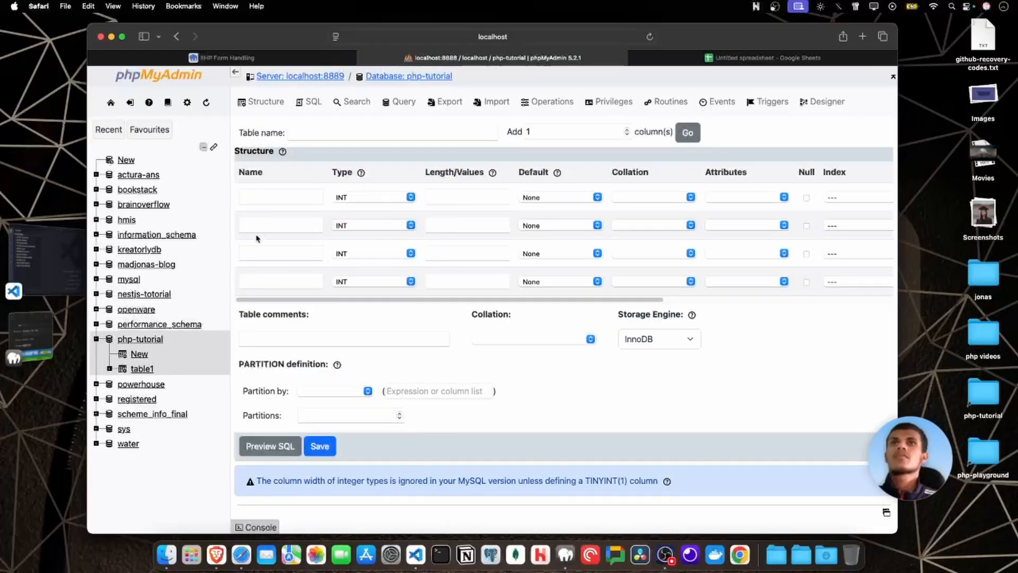
{"action": "left_click", "coordinate": [146, 342]}
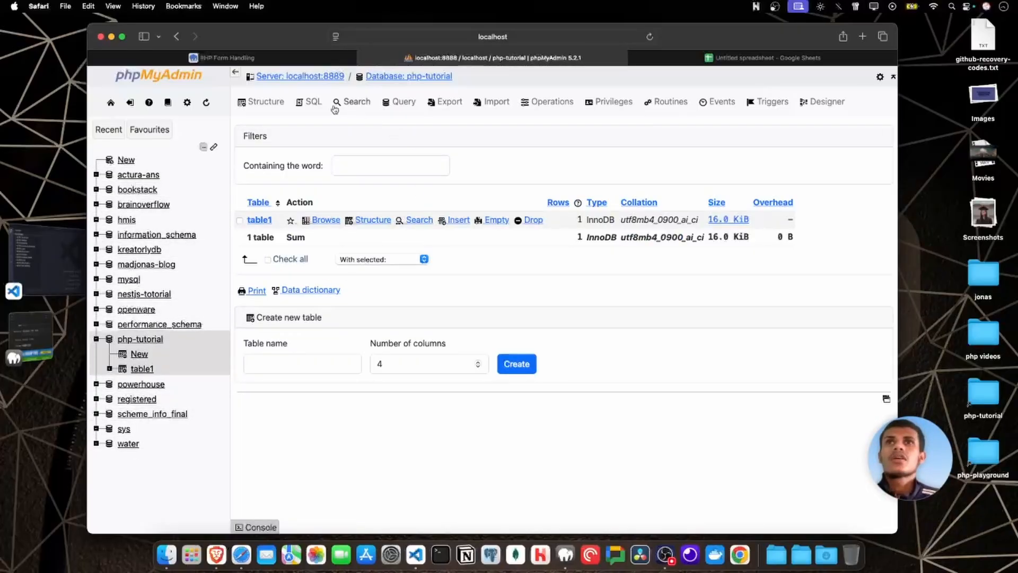
{"action": "left_click", "coordinate": [358, 102]}
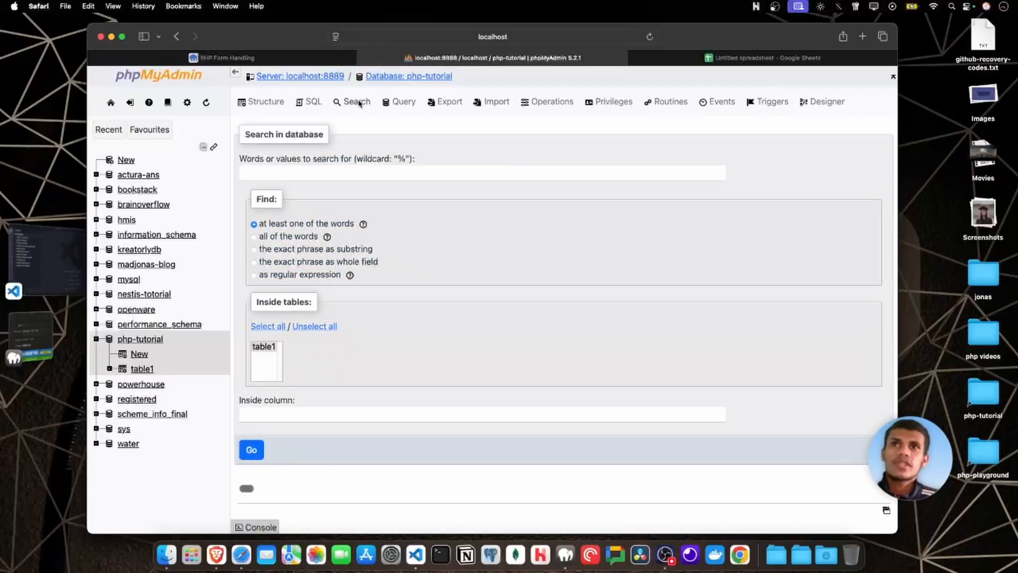
{"action": "left_click", "coordinate": [313, 103]}
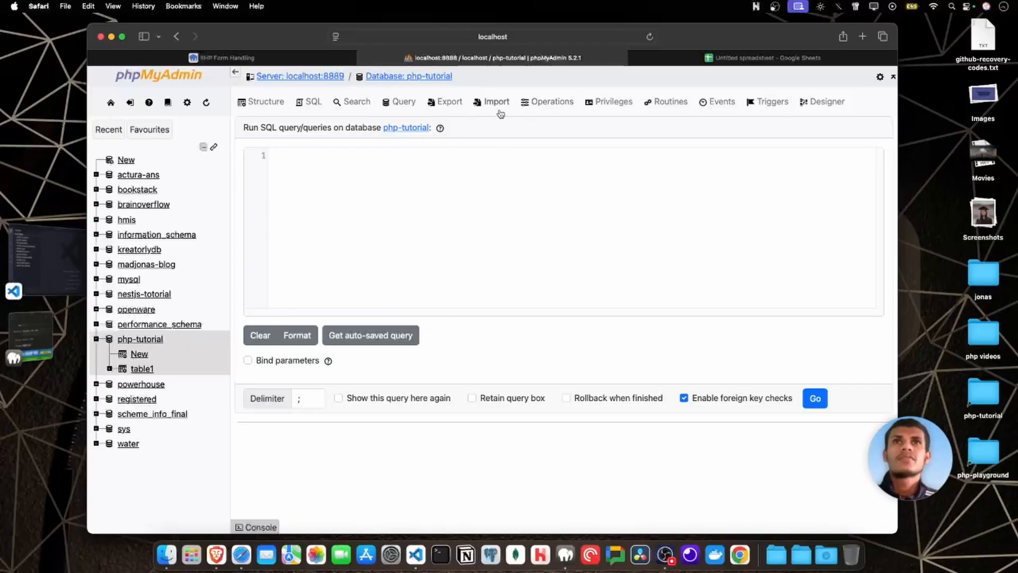
Export the php-tutorial database with the Quick method in SQL format and check the downloaded file.
{"action": "left_click", "coordinate": [447, 105]}
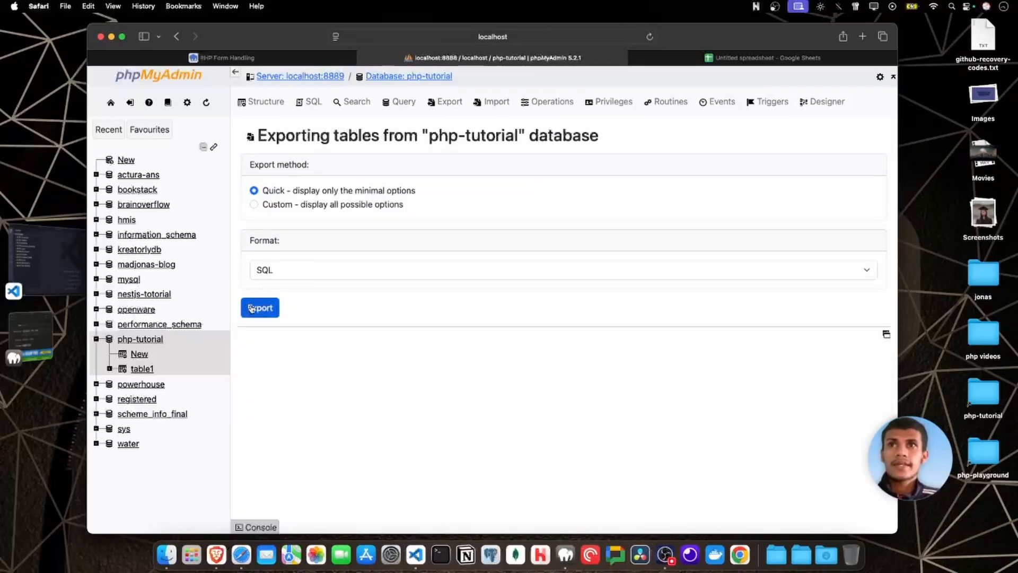
{"action": "left_click", "coordinate": [252, 308]}
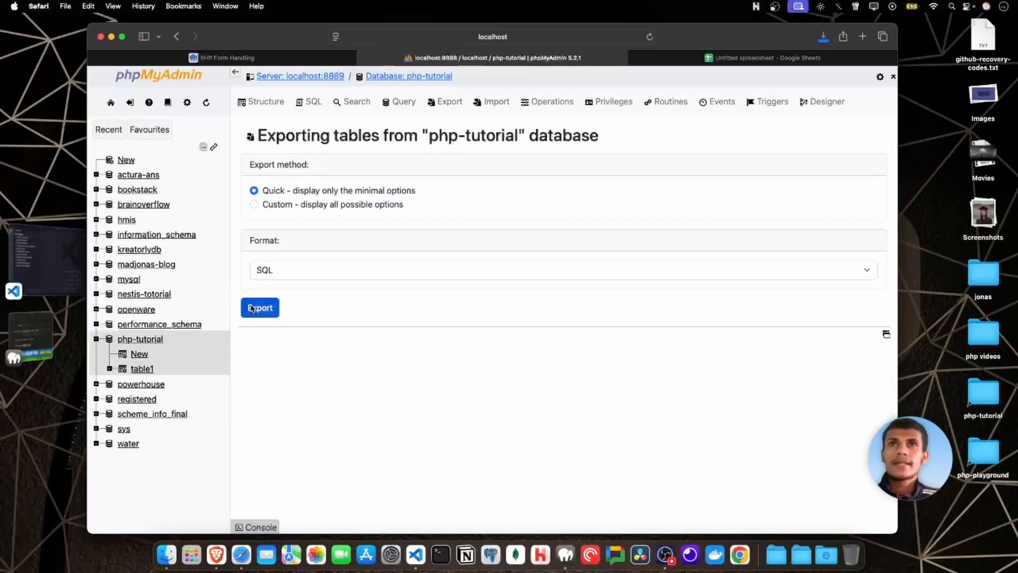
{"action": "left_click", "coordinate": [825, 38]}
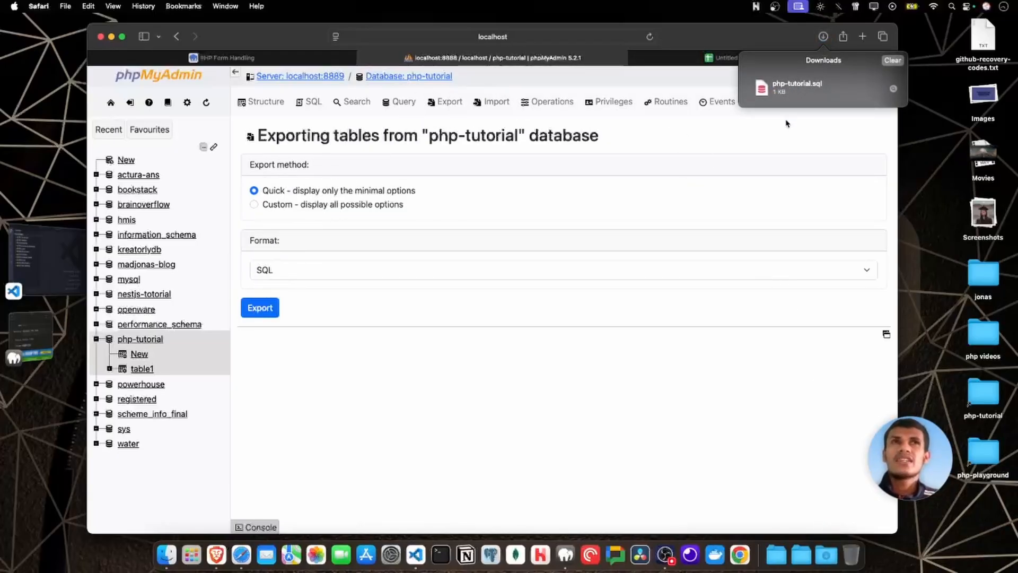
{"action": "left_click", "coordinate": [632, 429]}
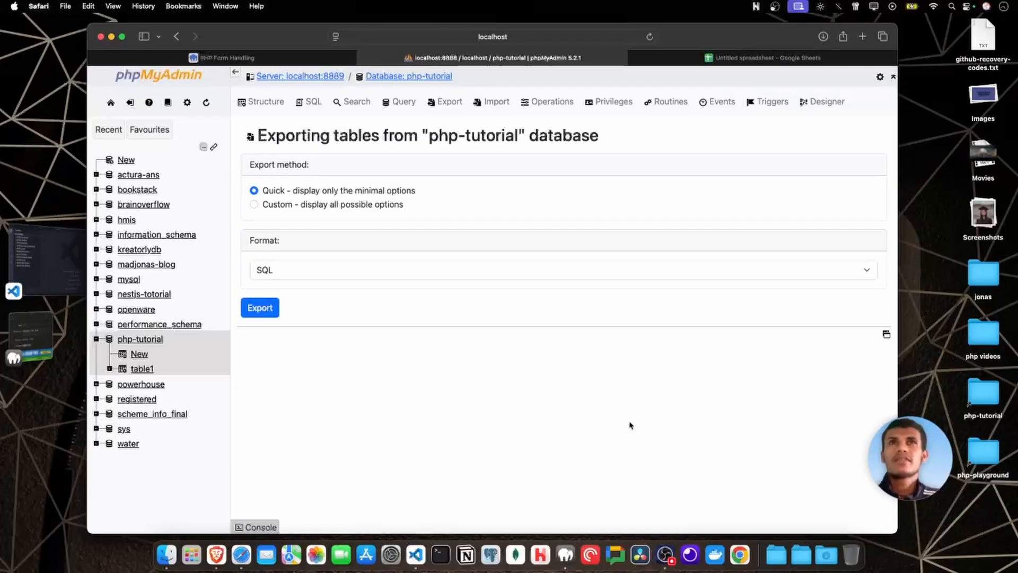
{"action": "triple_click", "coordinate": [439, 135]}
{"action": "double_click", "coordinate": [493, 136]}
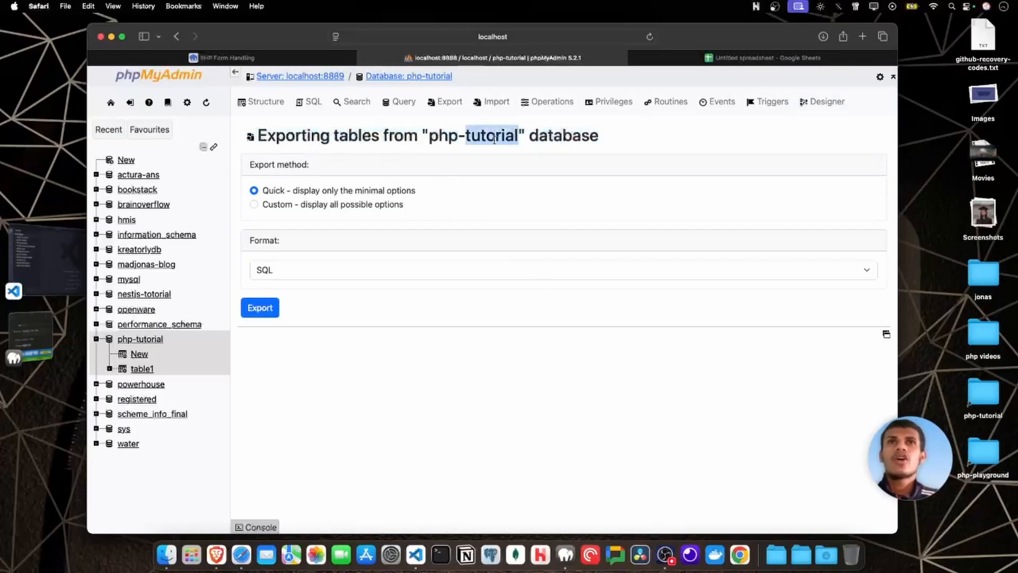
{"action": "left_click", "coordinate": [558, 143]}
{"action": "triple_click", "coordinate": [558, 143]}
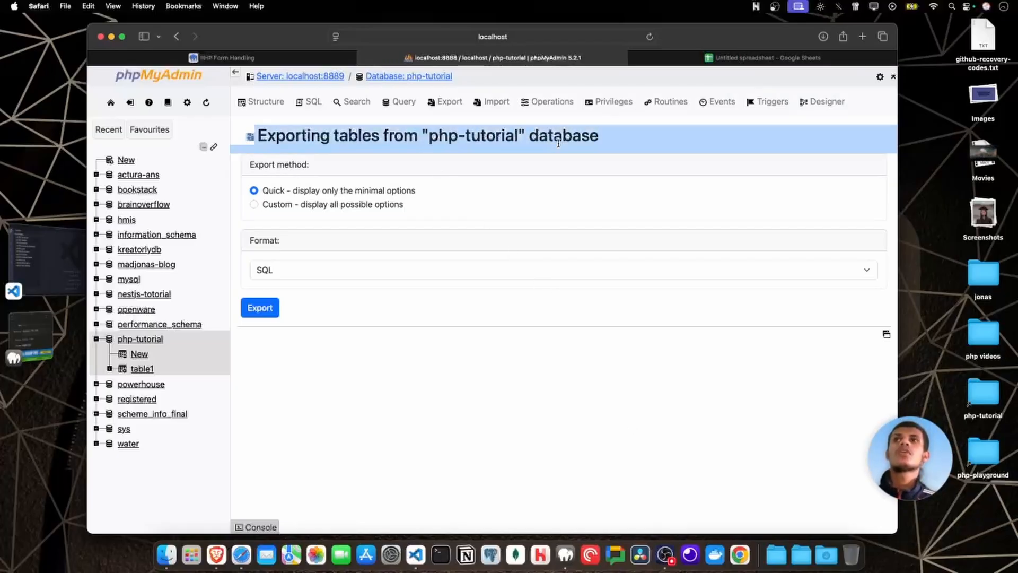
{"action": "triple_click", "coordinate": [558, 143]}
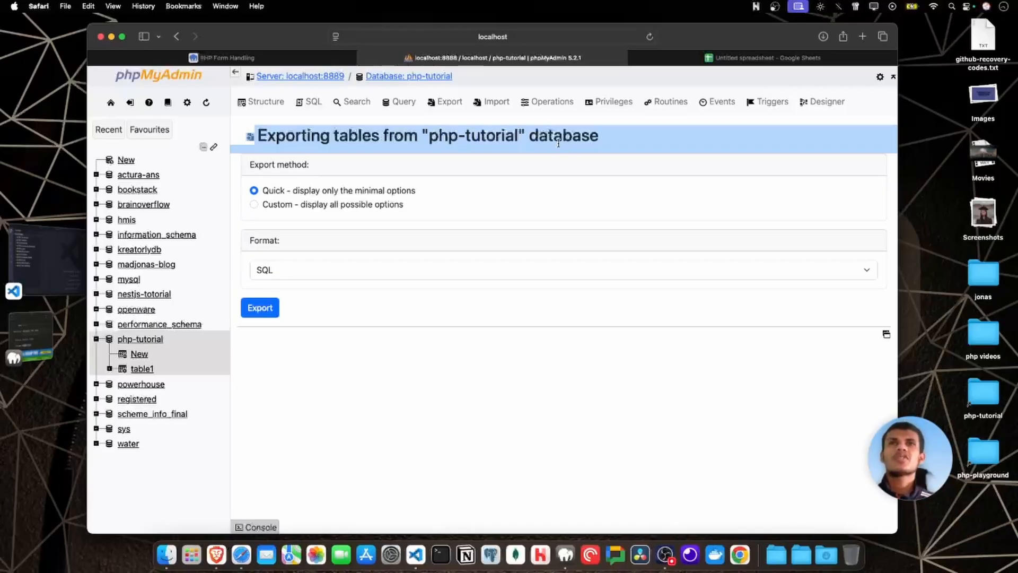
{"action": "left_click", "coordinate": [558, 143]}
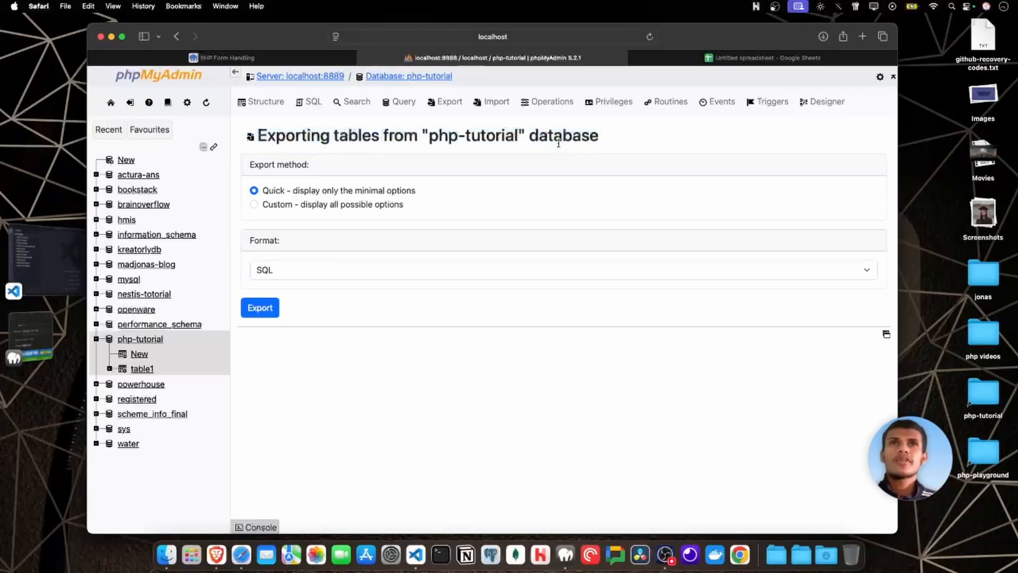
Review the options for importing a file into the php-tutorial database.
{"action": "left_click", "coordinate": [490, 104]}
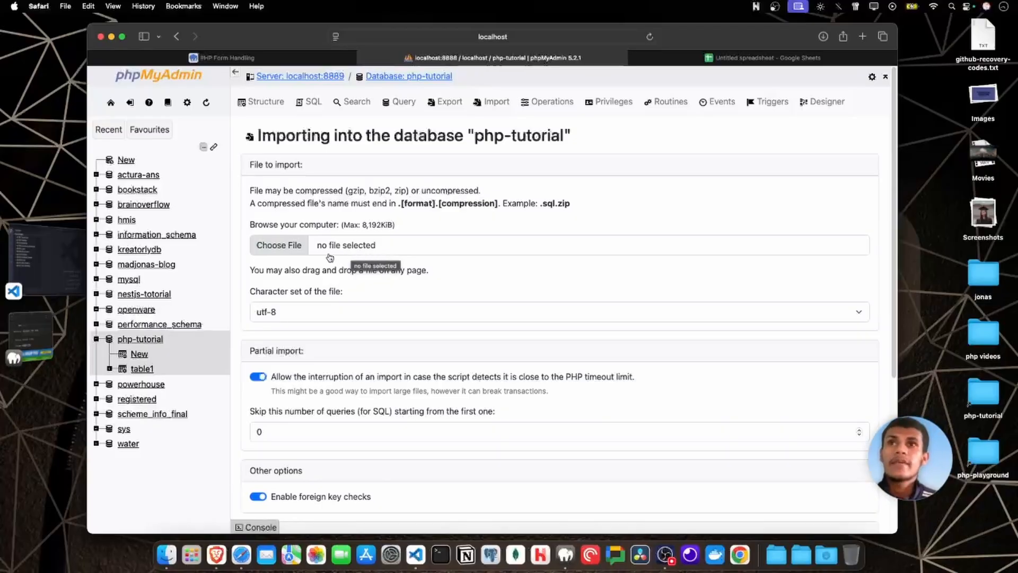
{"action": "scroll", "coordinate": [314, 311], "scroll_direction": "down", "scroll_amount": 3}
{"action": "scroll", "coordinate": [314, 310], "scroll_direction": "down", "scroll_amount": 4}
{"action": "scroll", "coordinate": [389, 249], "scroll_direction": "up", "scroll_amount": 7}
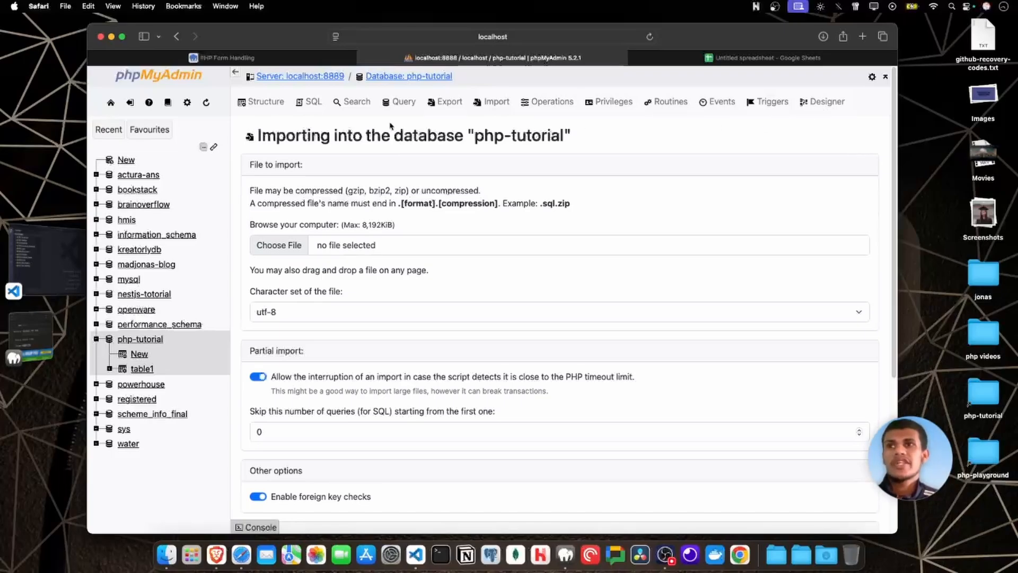
Return to the rows of table1 and highlight the stored record to inspect it.
{"action": "left_click", "coordinate": [145, 369]}
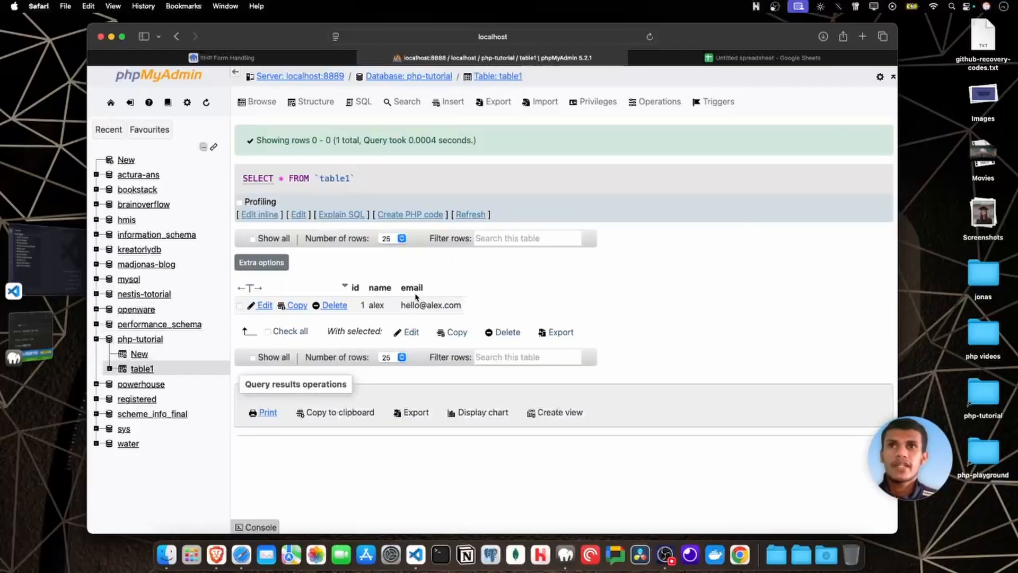
{"action": "mouse_move", "coordinate": [476, 308]}
{"action": "left_mouse_down"}
{"action": "mouse_move", "coordinate": [337, 270]}
{"action": "mouse_move", "coordinate": [481, 301]}
{"action": "mouse_move", "coordinate": [406, 263]}
{"action": "mouse_move", "coordinate": [397, 267]}
{"action": "mouse_move", "coordinate": [440, 293]}
{"action": "mouse_move", "coordinate": [465, 294]}
{"action": "left_mouse_up"}
{"action": "left_click", "coordinate": [337, 271]}
{"action": "left_click", "coordinate": [481, 301]}
{"action": "left_click", "coordinate": [397, 267]}
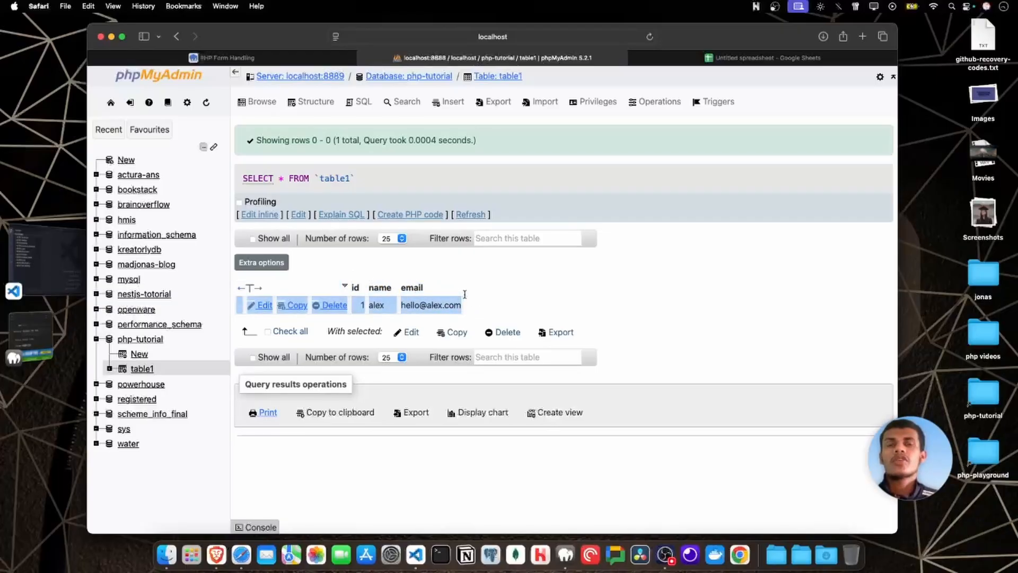
{"action": "left_click", "coordinate": [494, 303]}
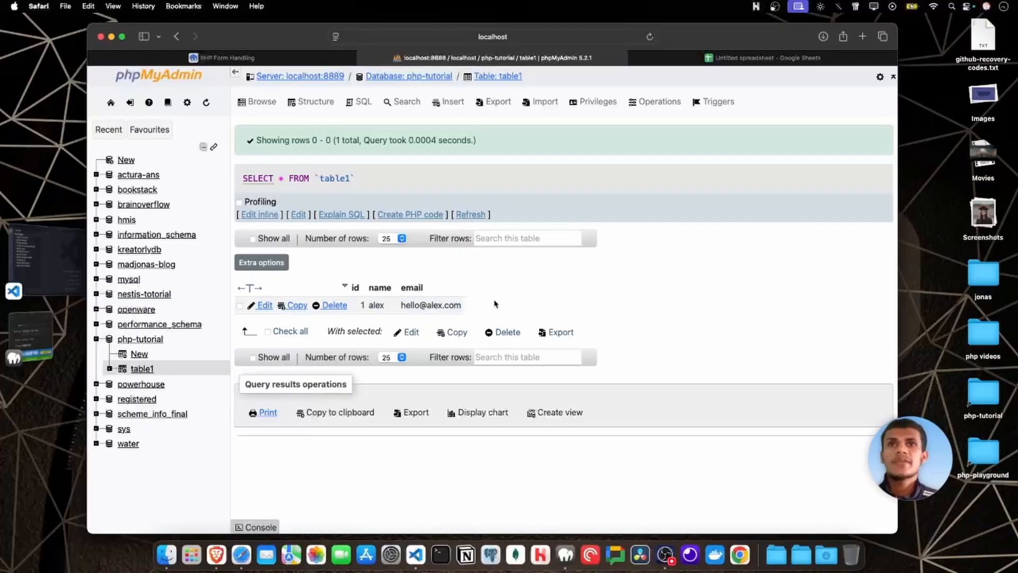